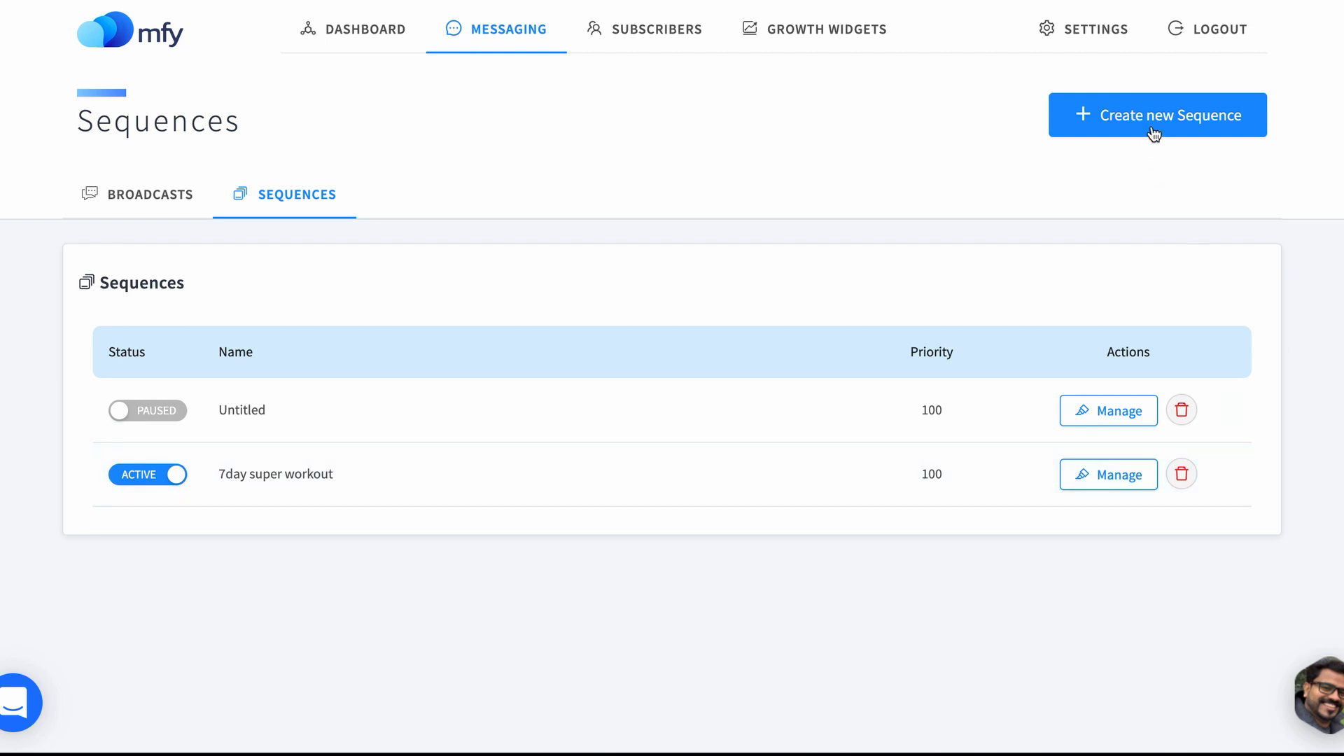
Step: Create a new sequence and start adding its first message
left_click(1151, 139)
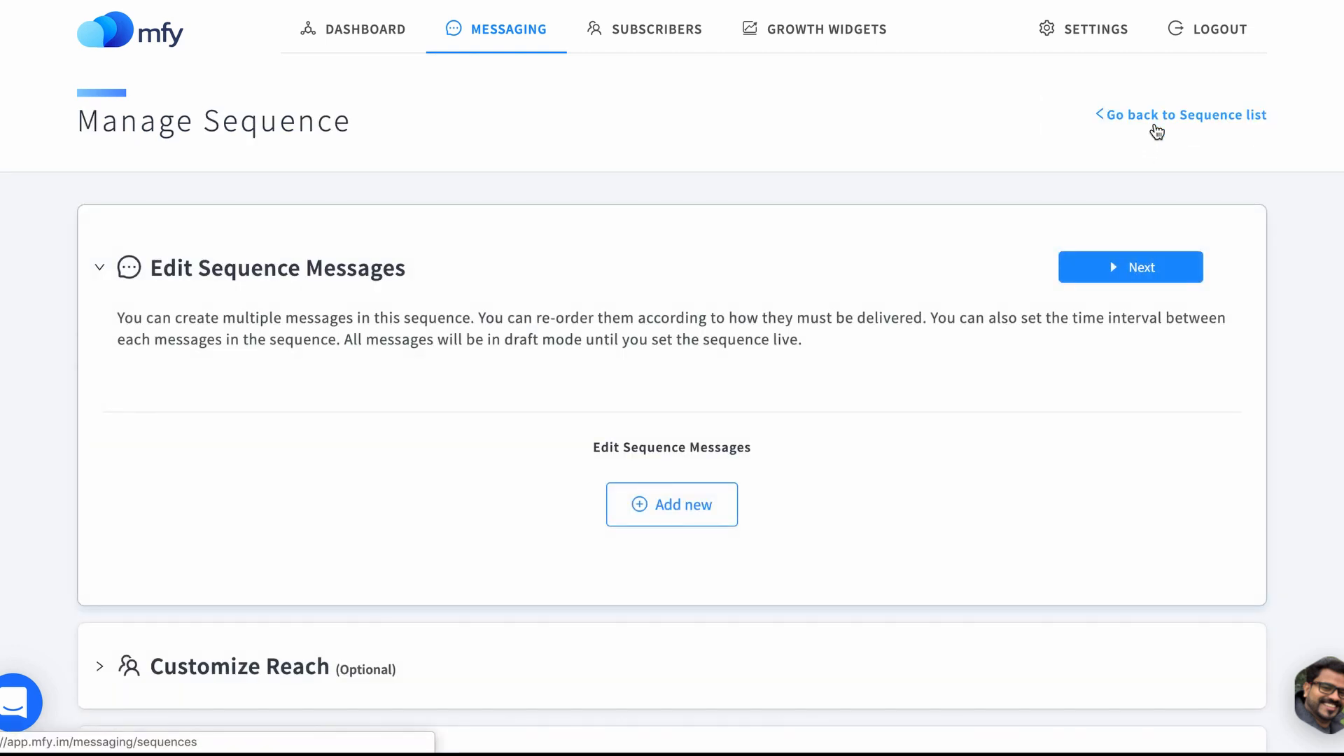
left_click(697, 519)
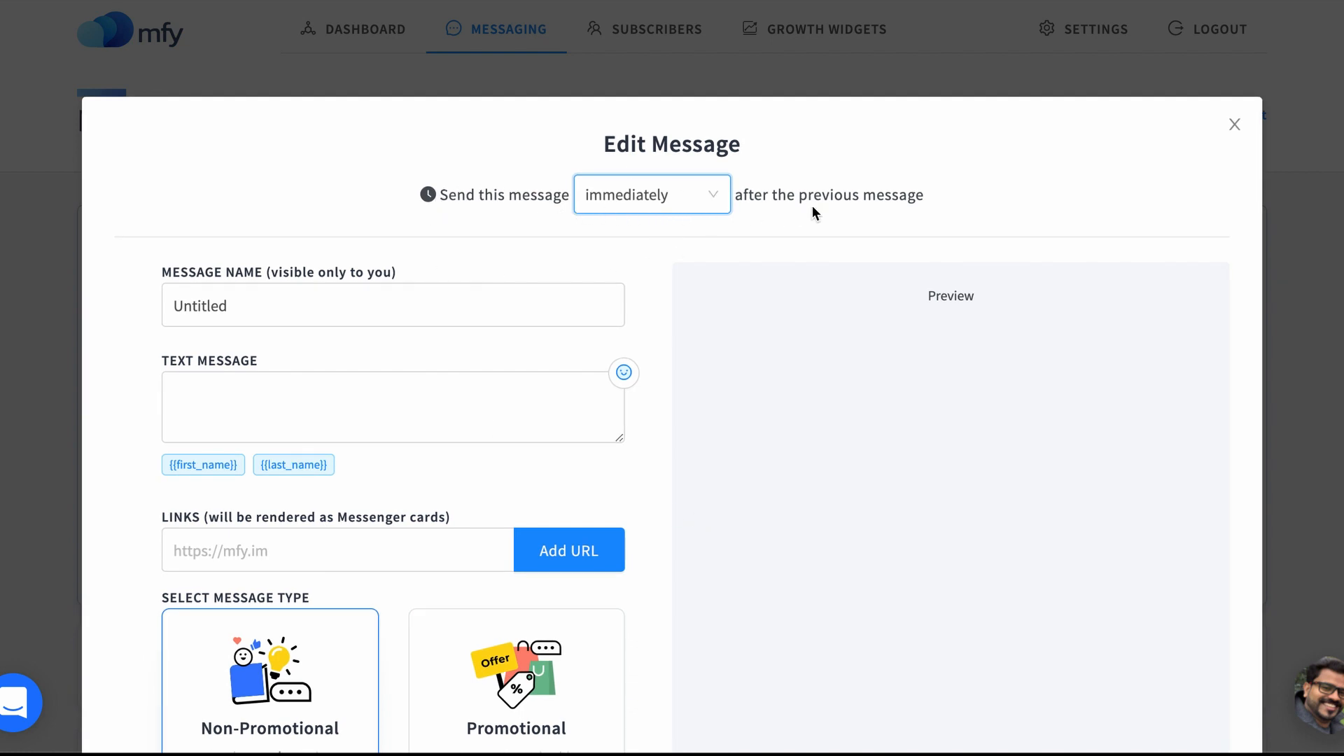
left_click_drag(800, 194, 937, 194)
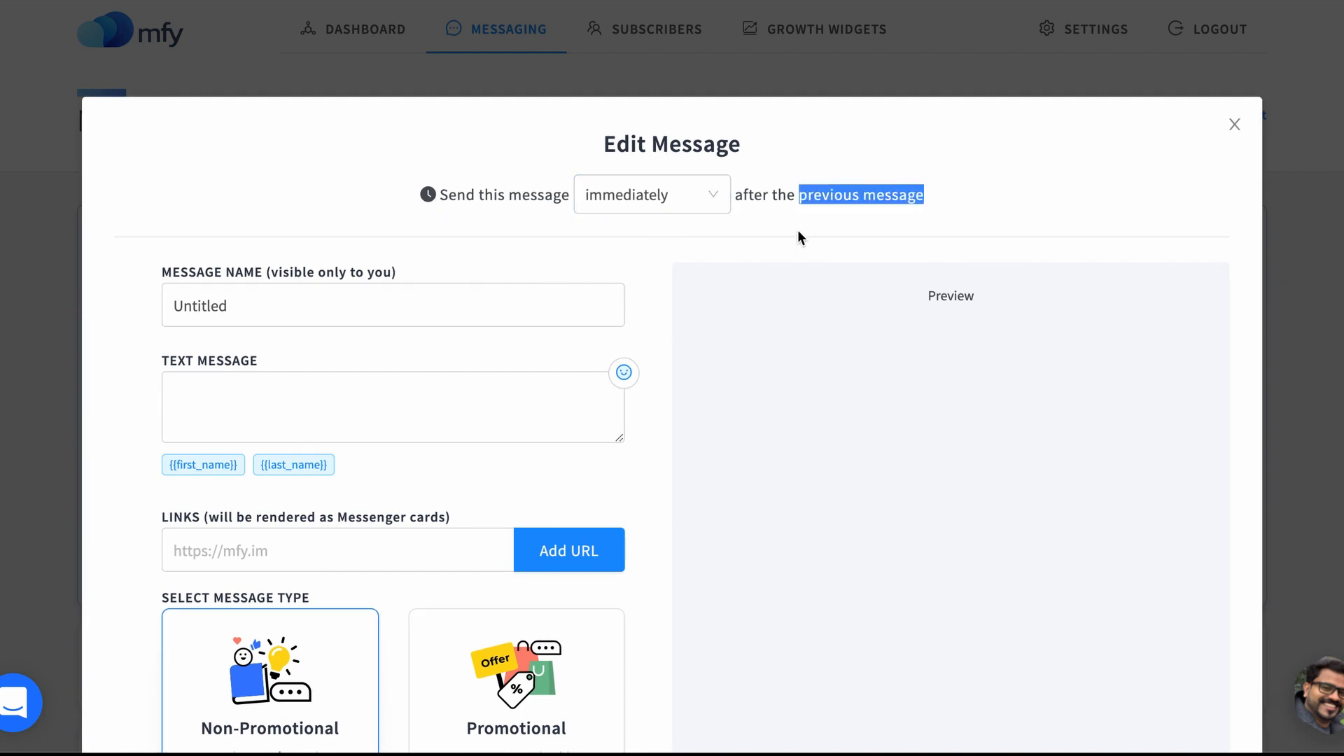
left_click(825, 217)
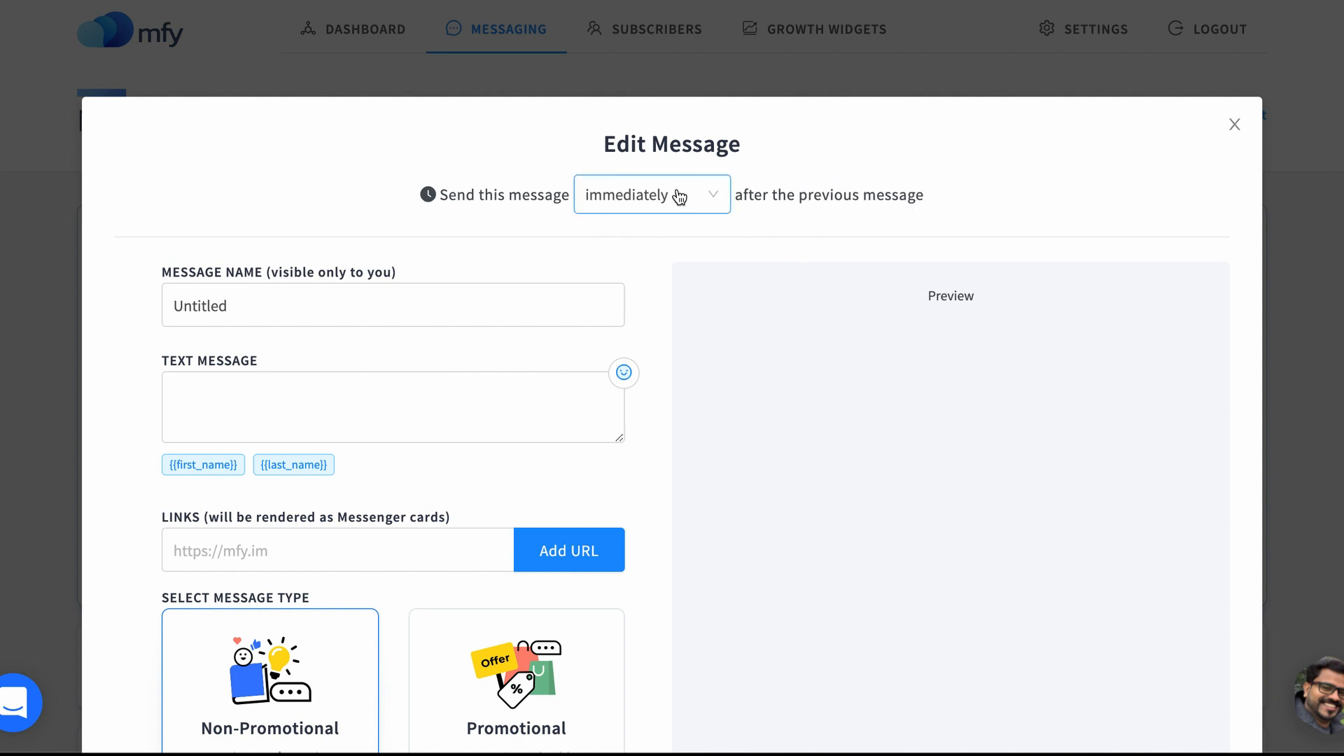
left_click(639, 207)
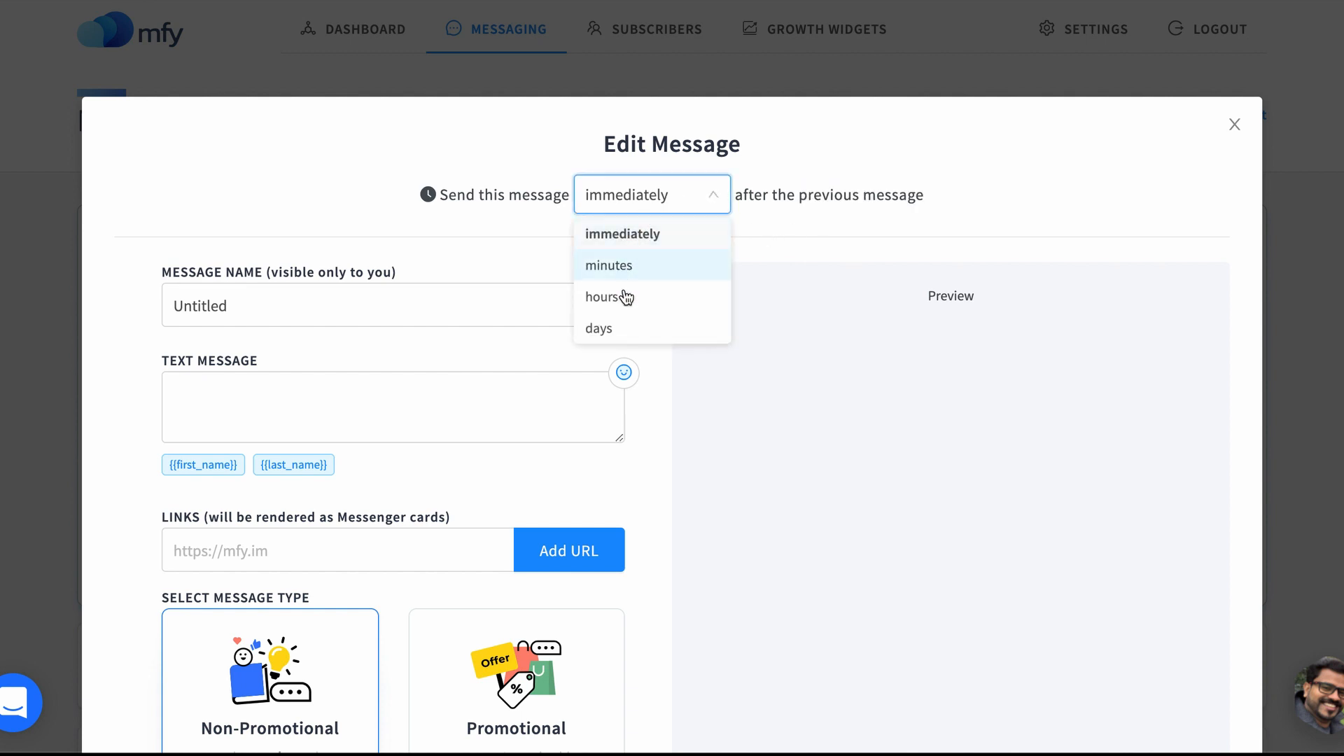
left_click(759, 225)
Step: Rename the message as "Message 1"
left_click(337, 295)
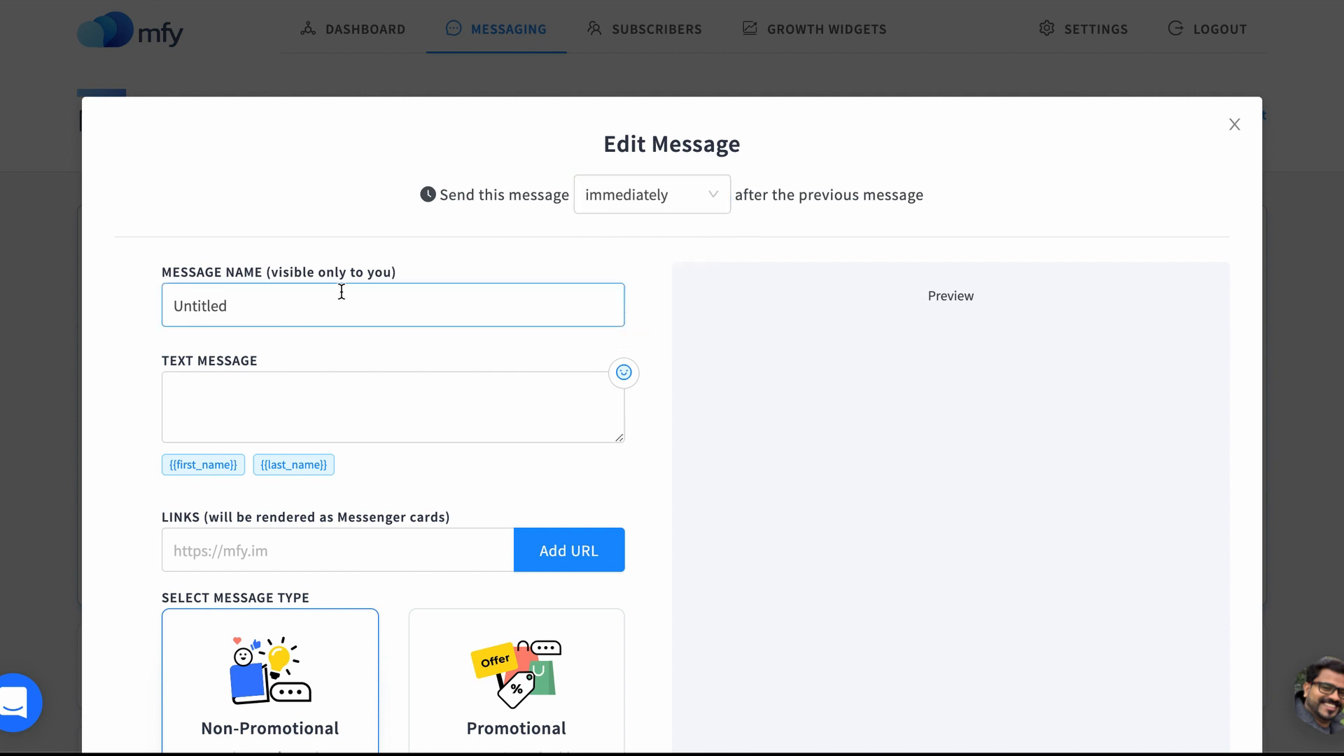
double_click(330, 309)
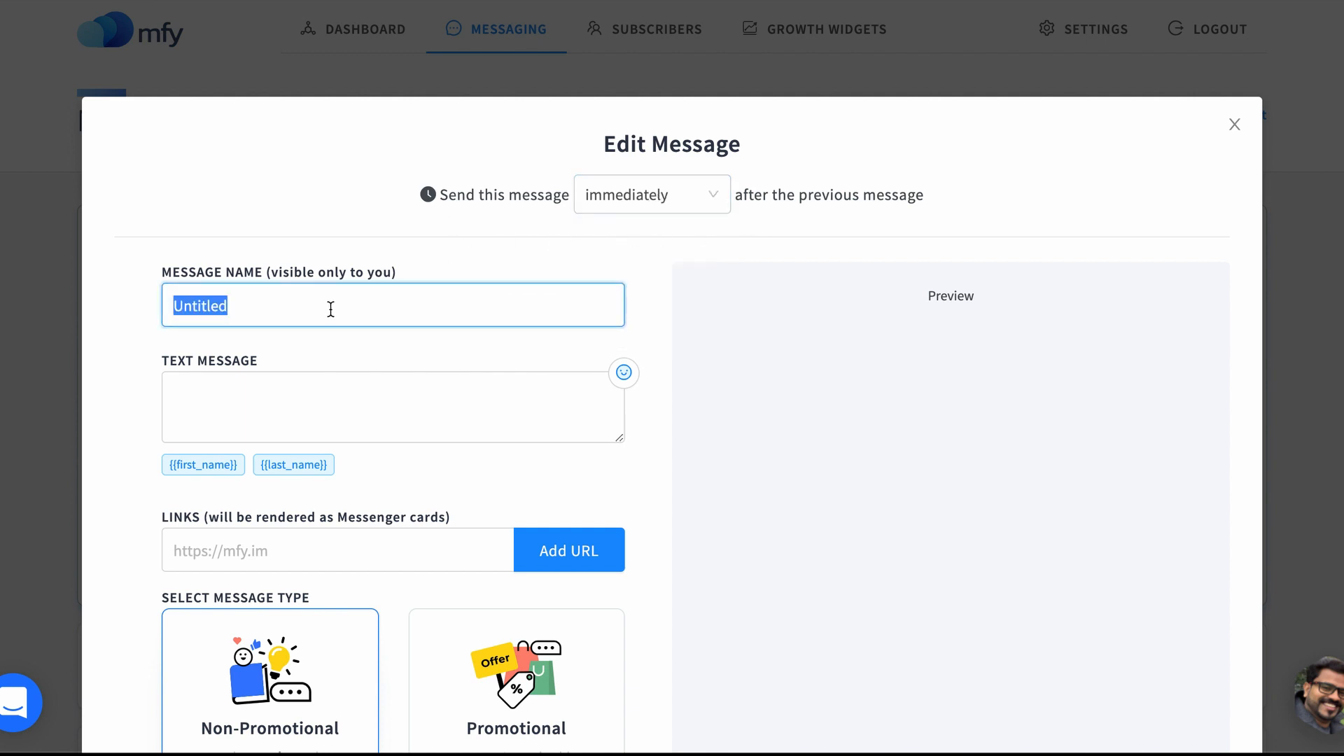
type("Message 1")
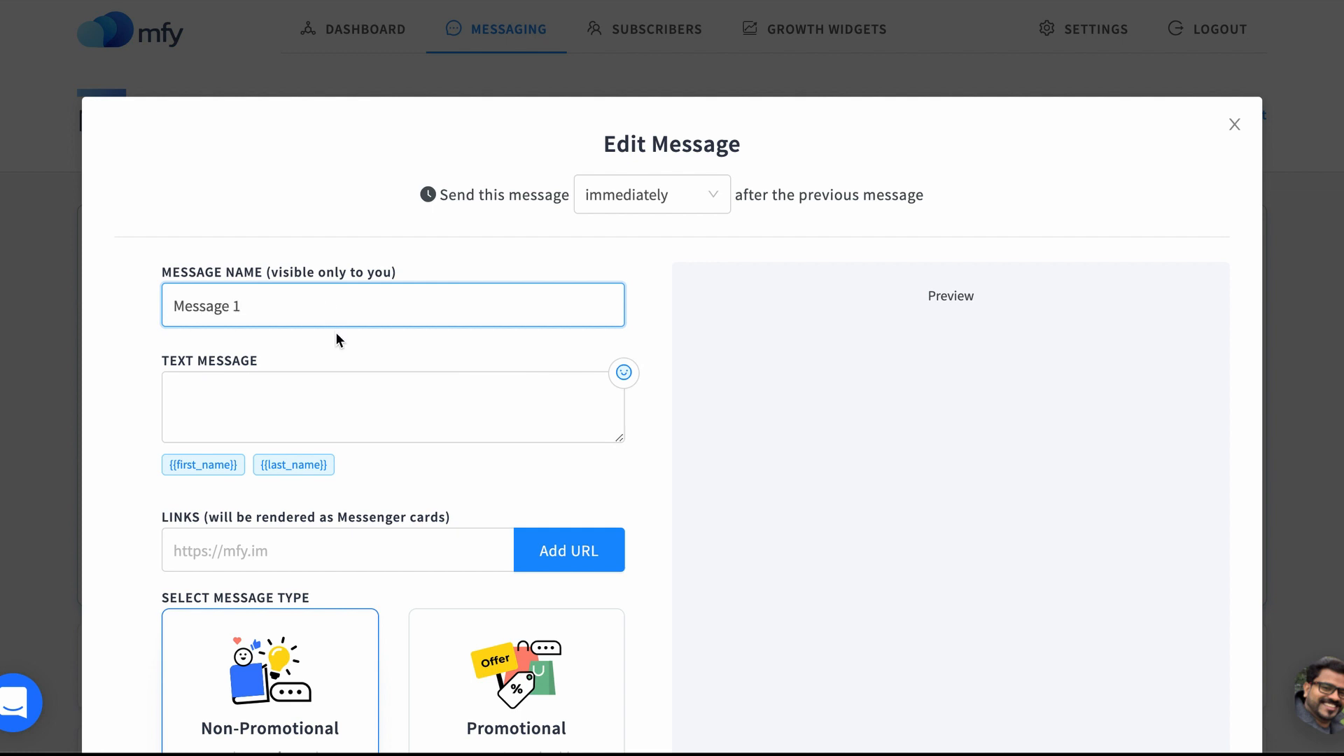
Step: Set the message text to "hi" followed by the {{first_name}} placeholder
left_click(329, 384)
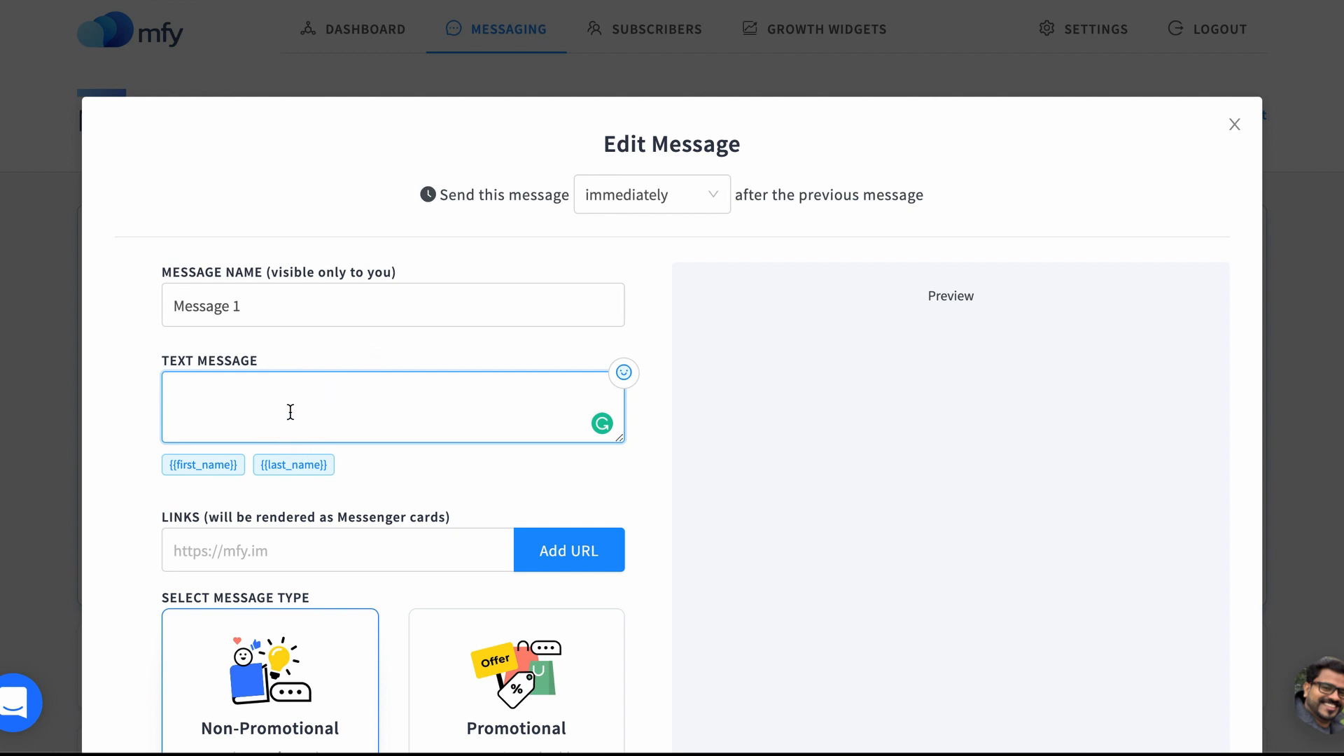
type("hi")
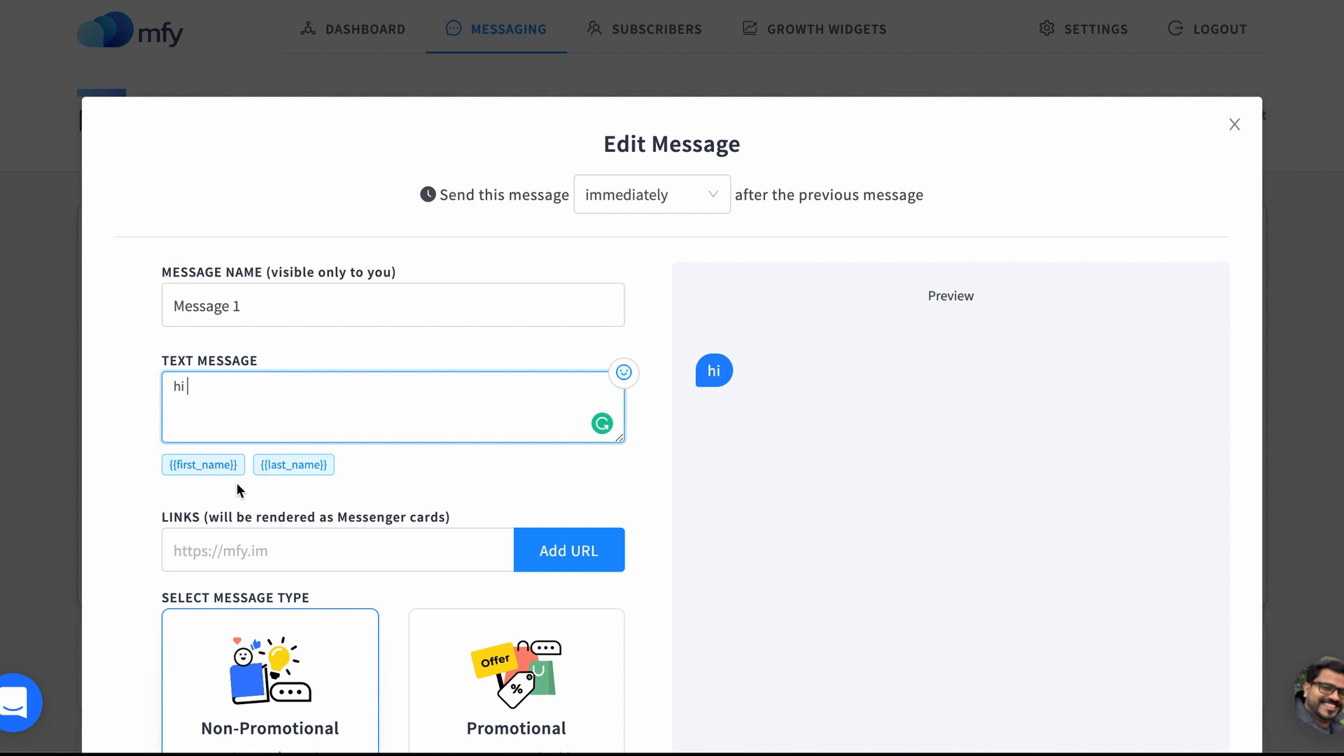
left_click(214, 466)
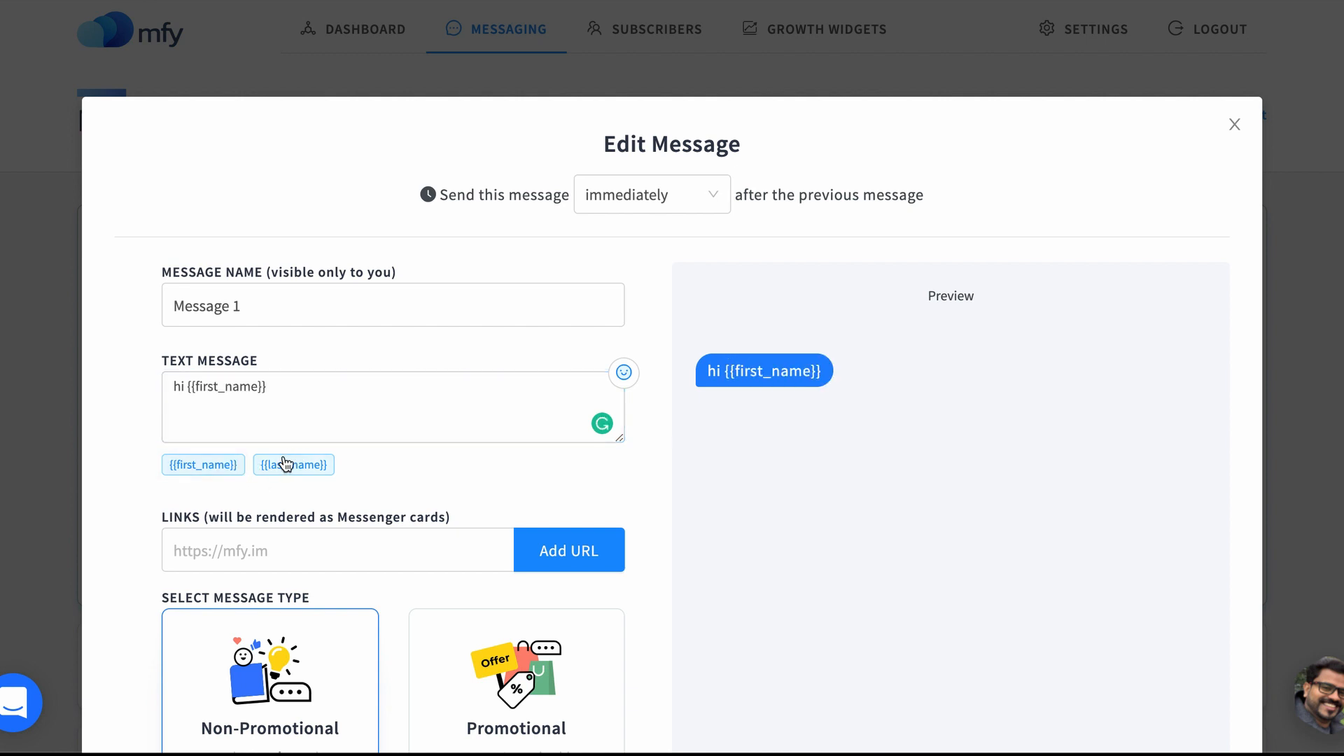
Step: Paste the Load Google Fonts 5x Faster in WordPress article URL and add it as a link card
left_click(198, 537)
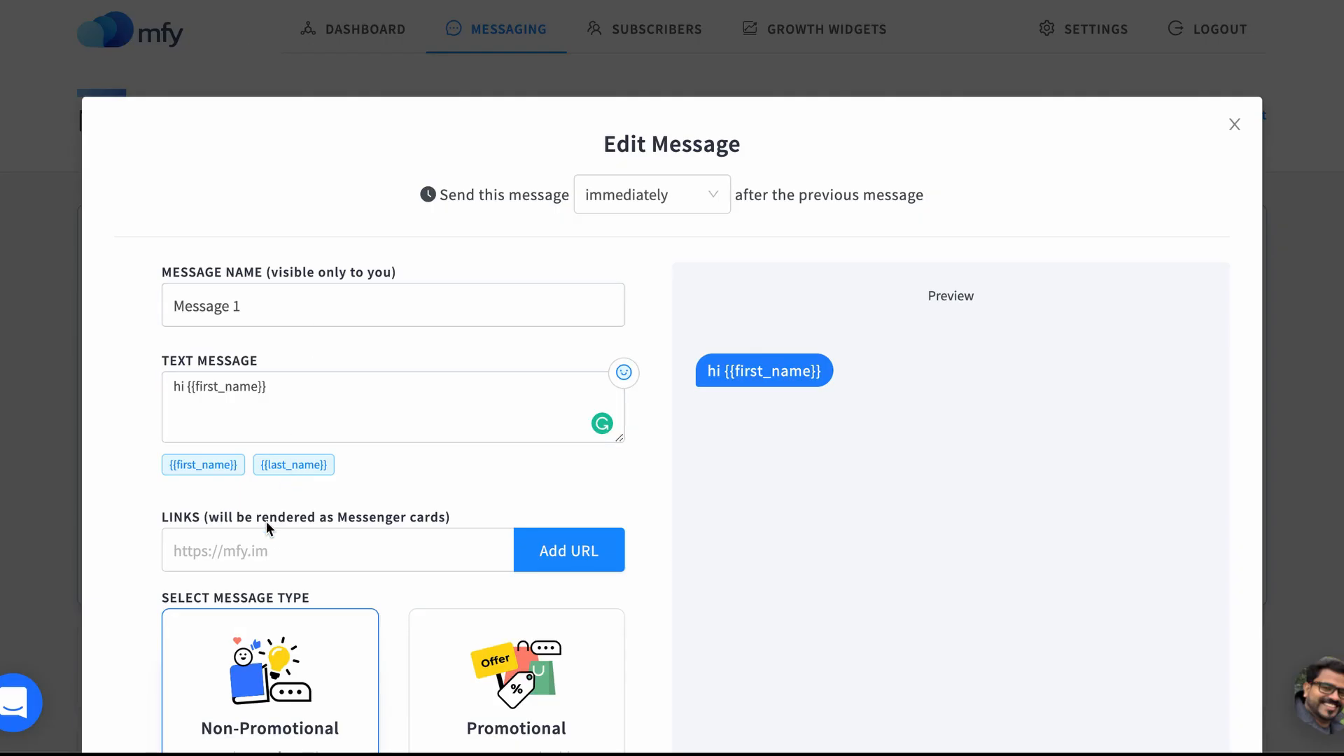
left_click(256, 553)
key("ctrl+v")
left_click(564, 551)
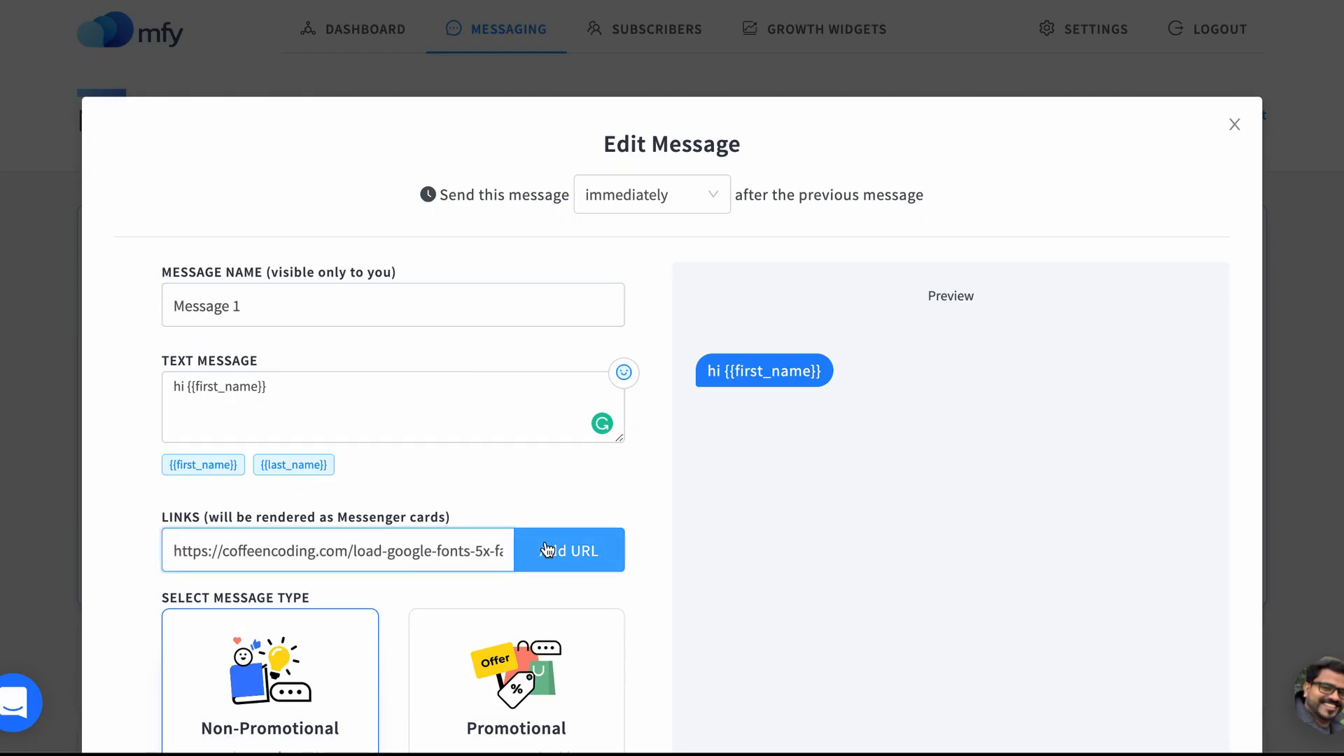
scroll(591, 486, "down", 3)
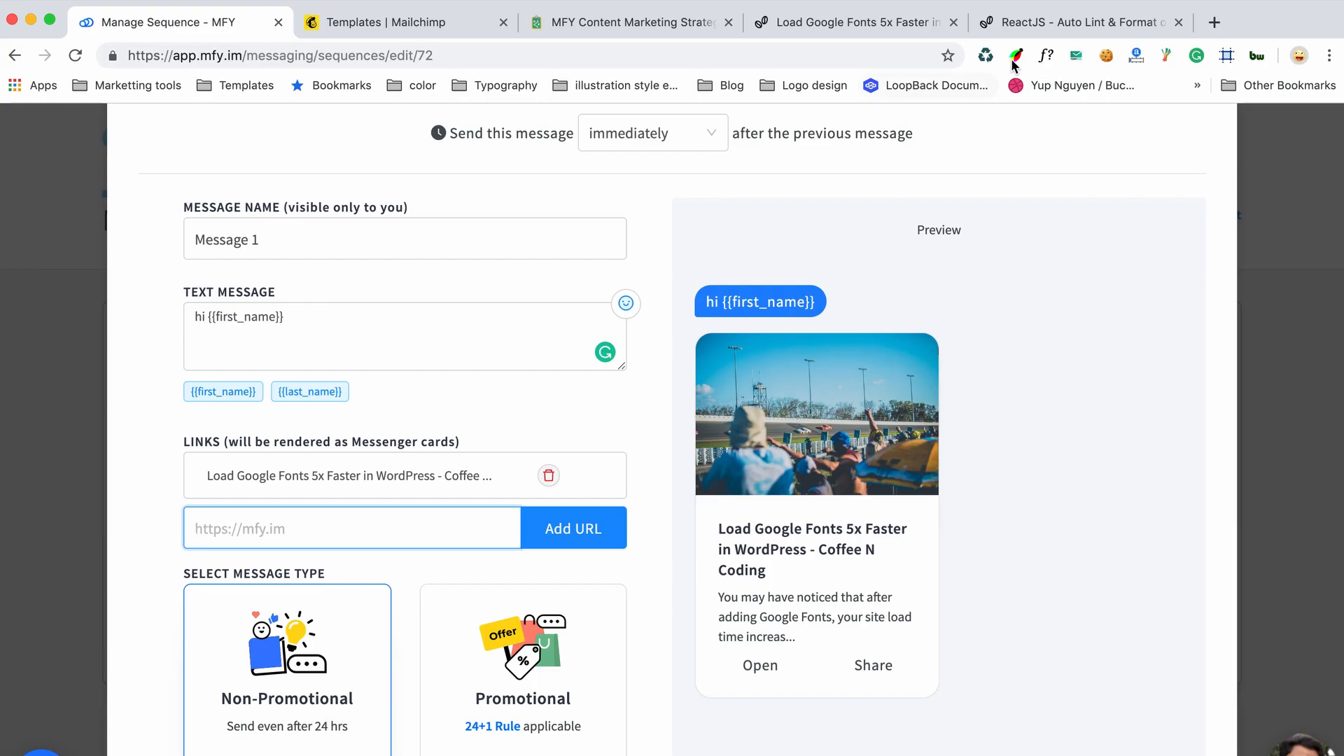
Step: Copy the ReactJS Auto Lint & Format article URL from its tab and add it as a second link card
left_click(1026, 22)
left_click(699, 54)
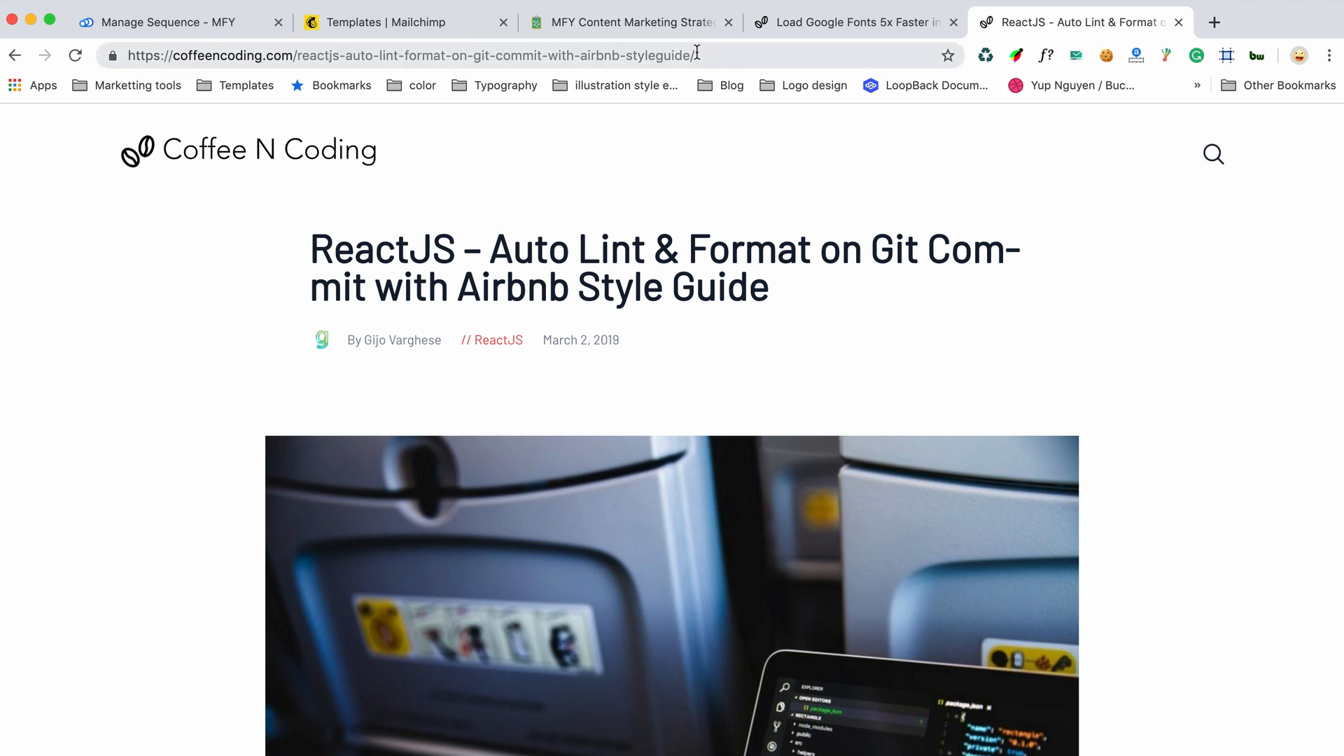
left_click(174, 26)
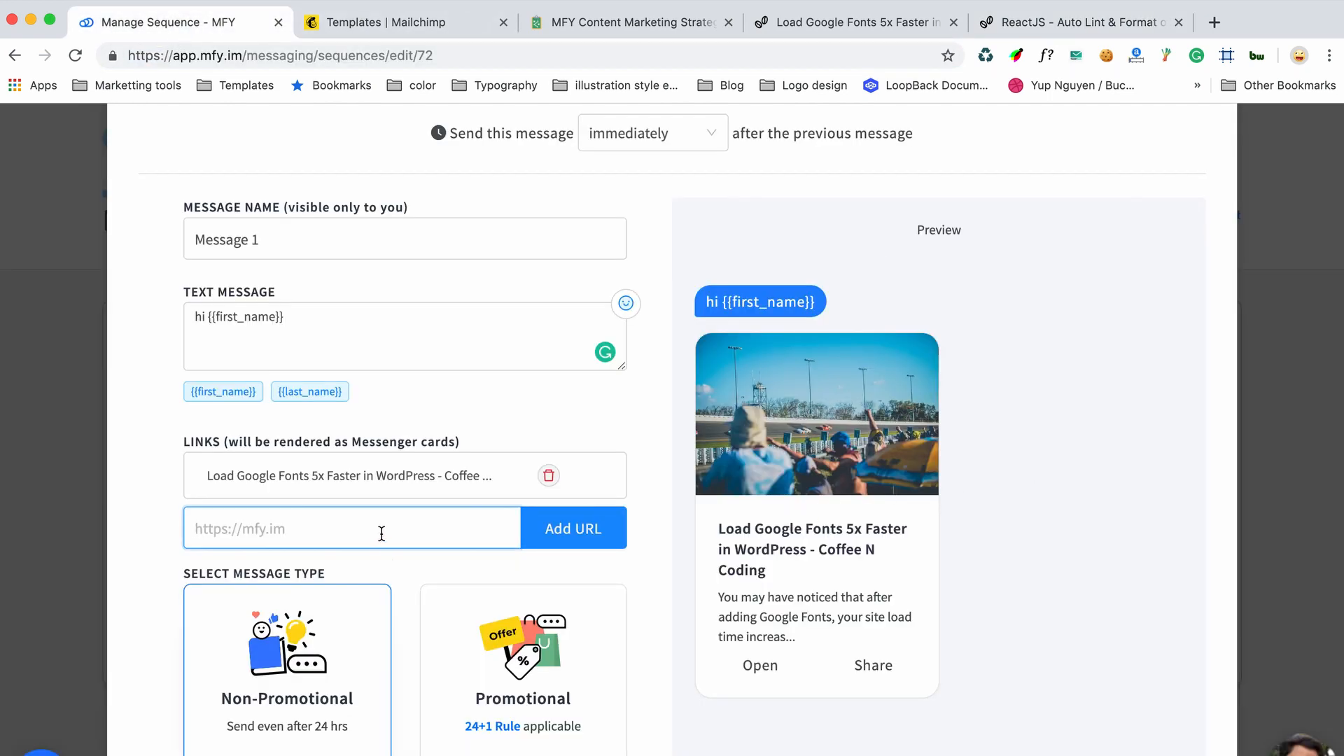
key("super+v")
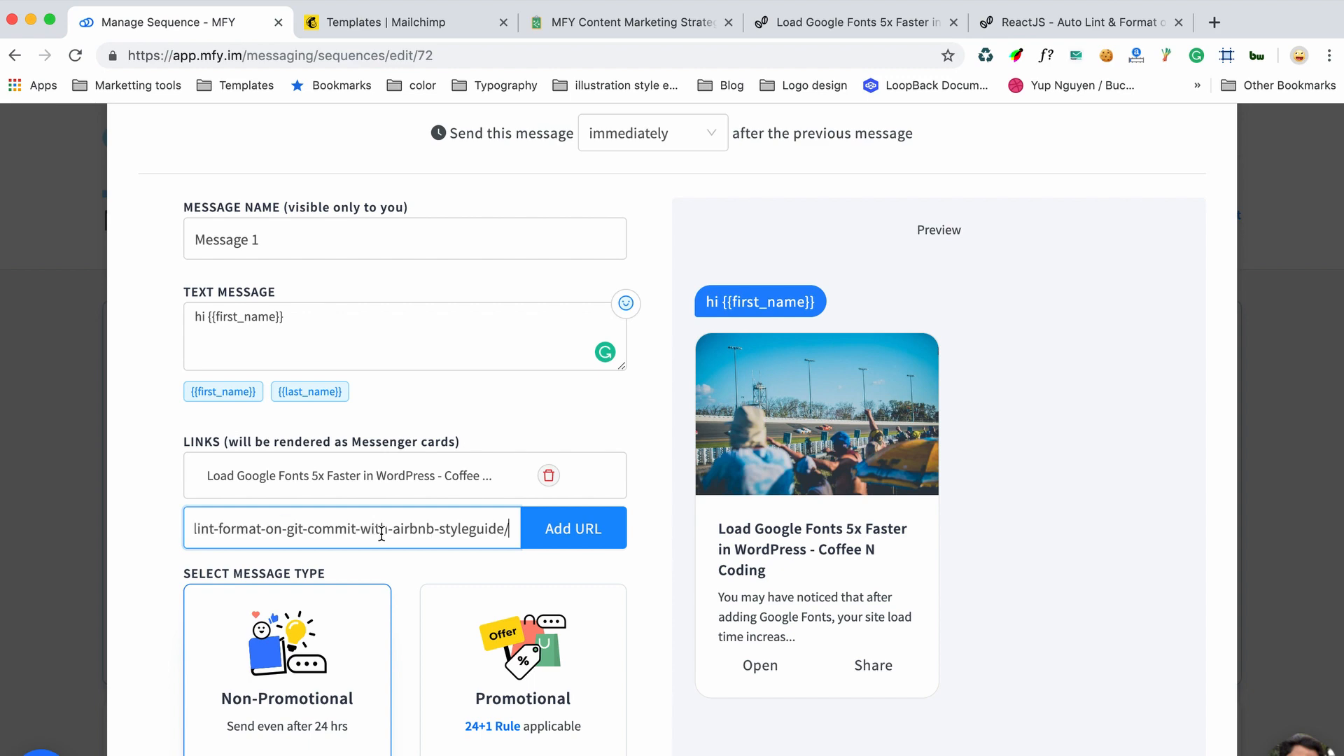
left_click(596, 538)
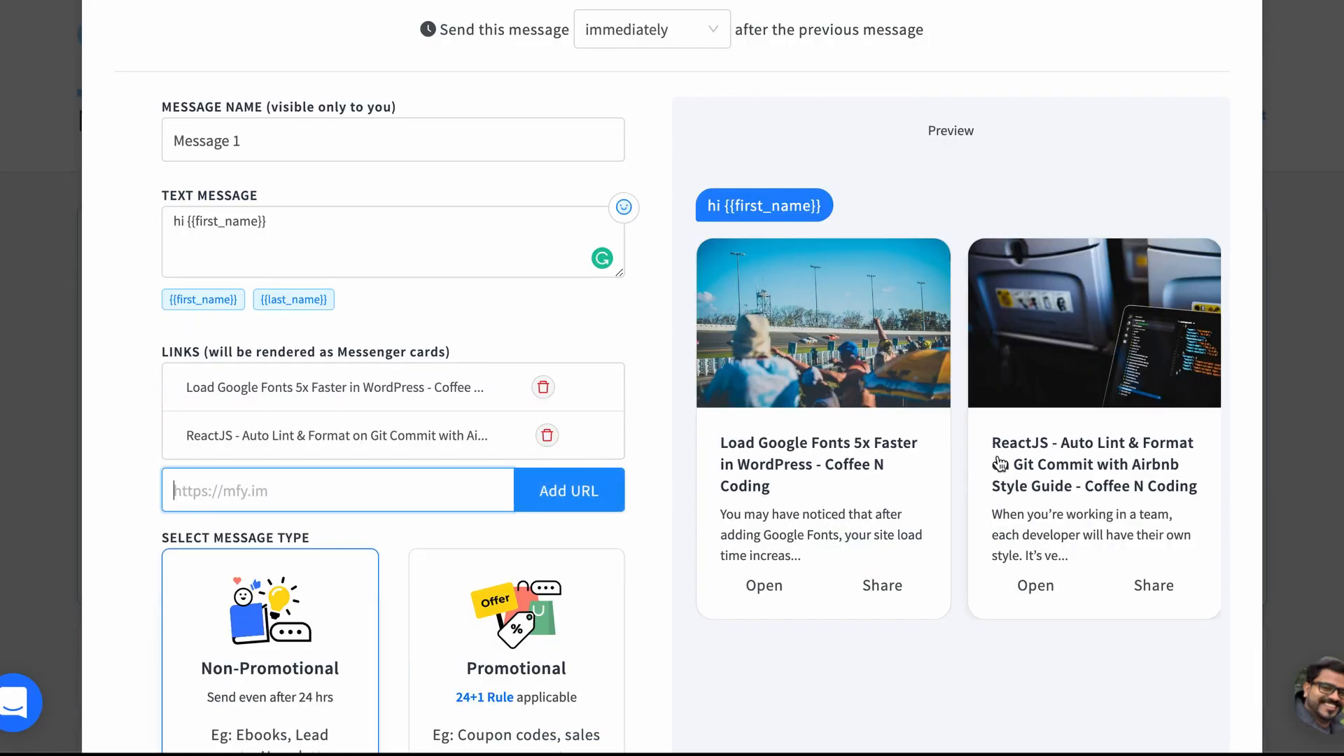
Step: Save the first message
scroll(600, 571, "down", 2)
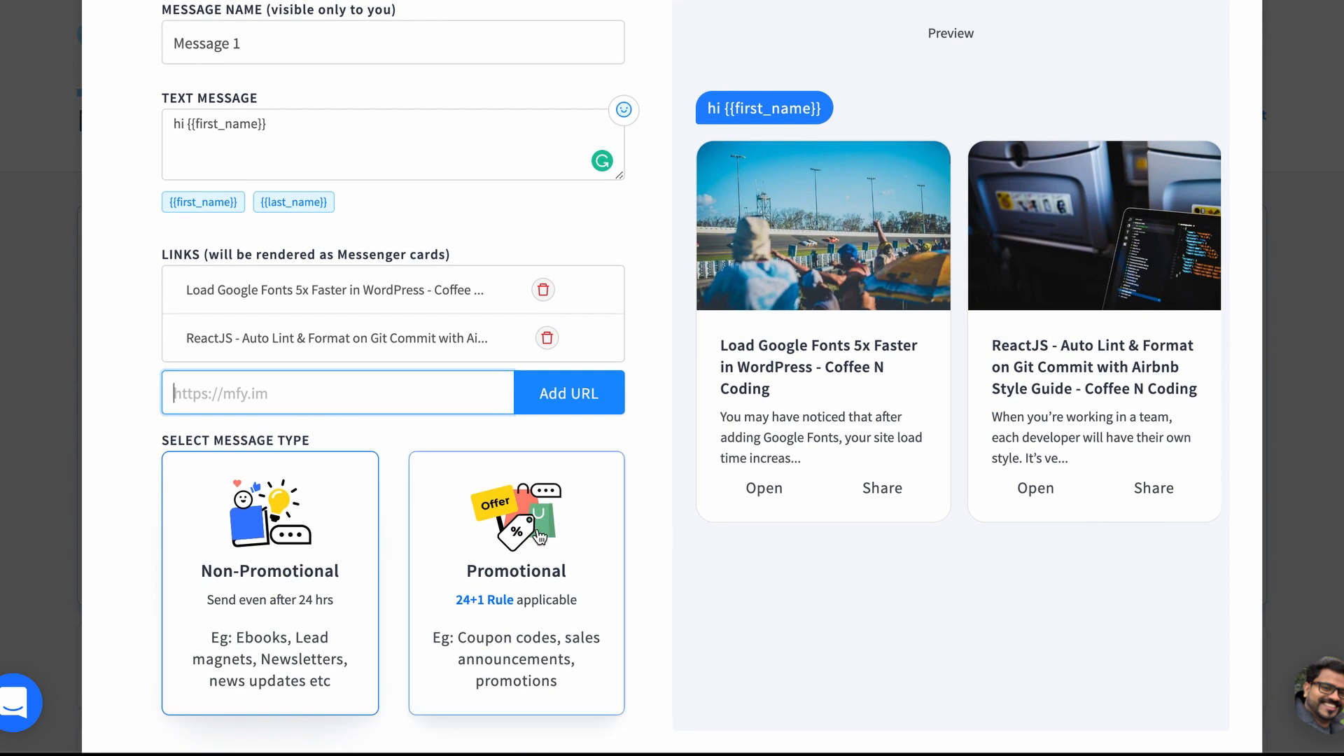
scroll(543, 540, "down", 1)
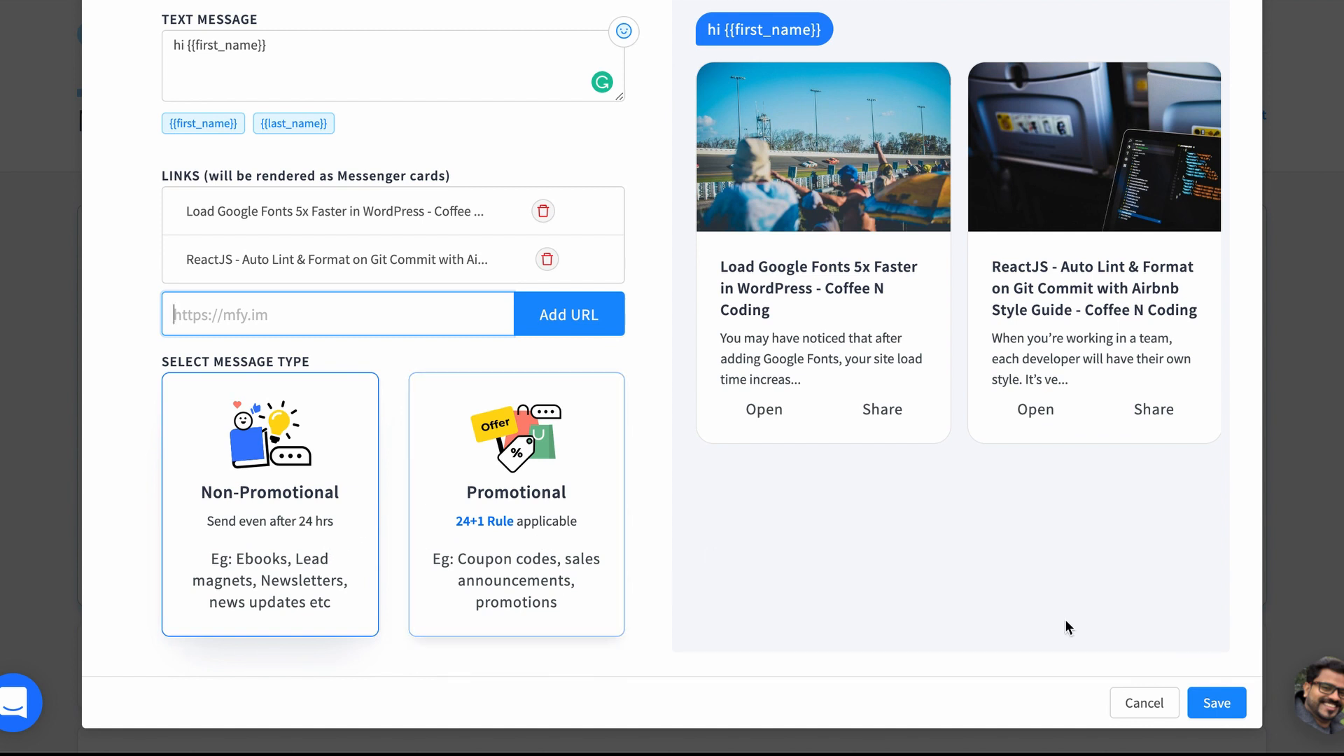
scroll(948, 565, "up", 3)
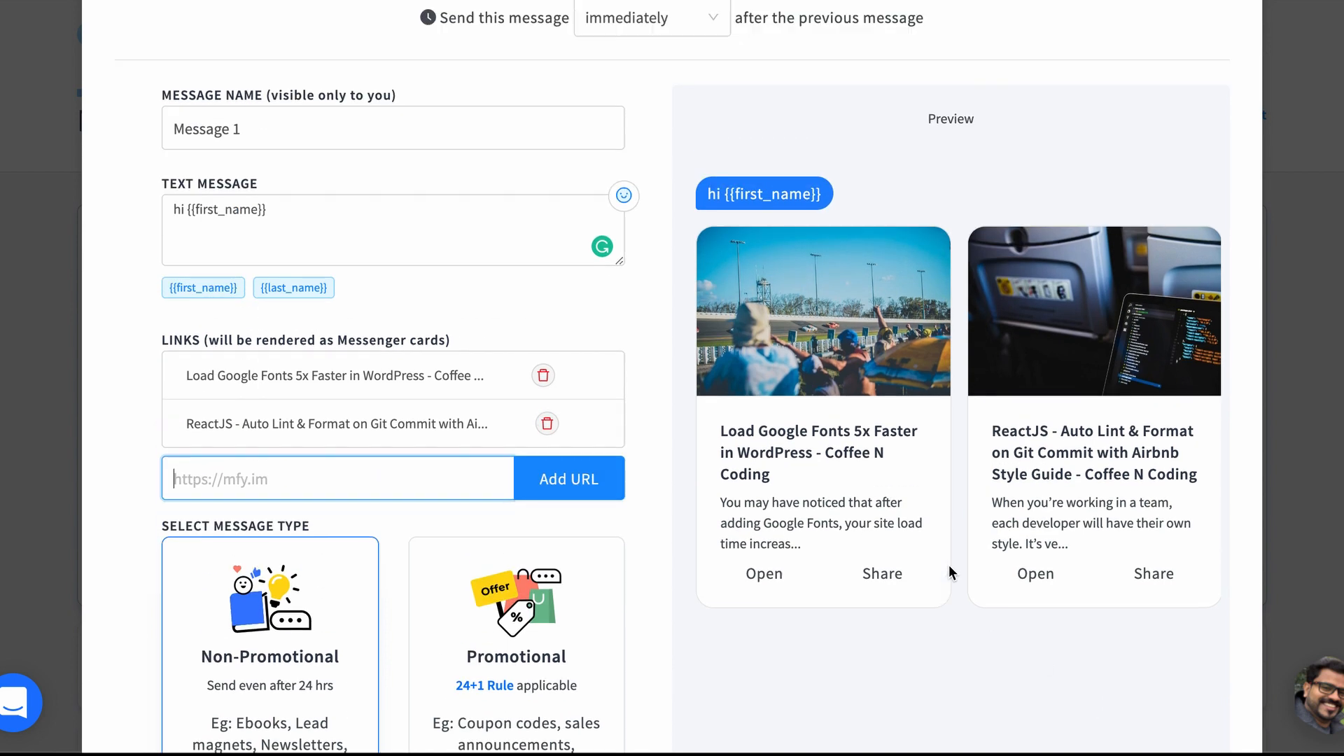
scroll(949, 565, "down", 3)
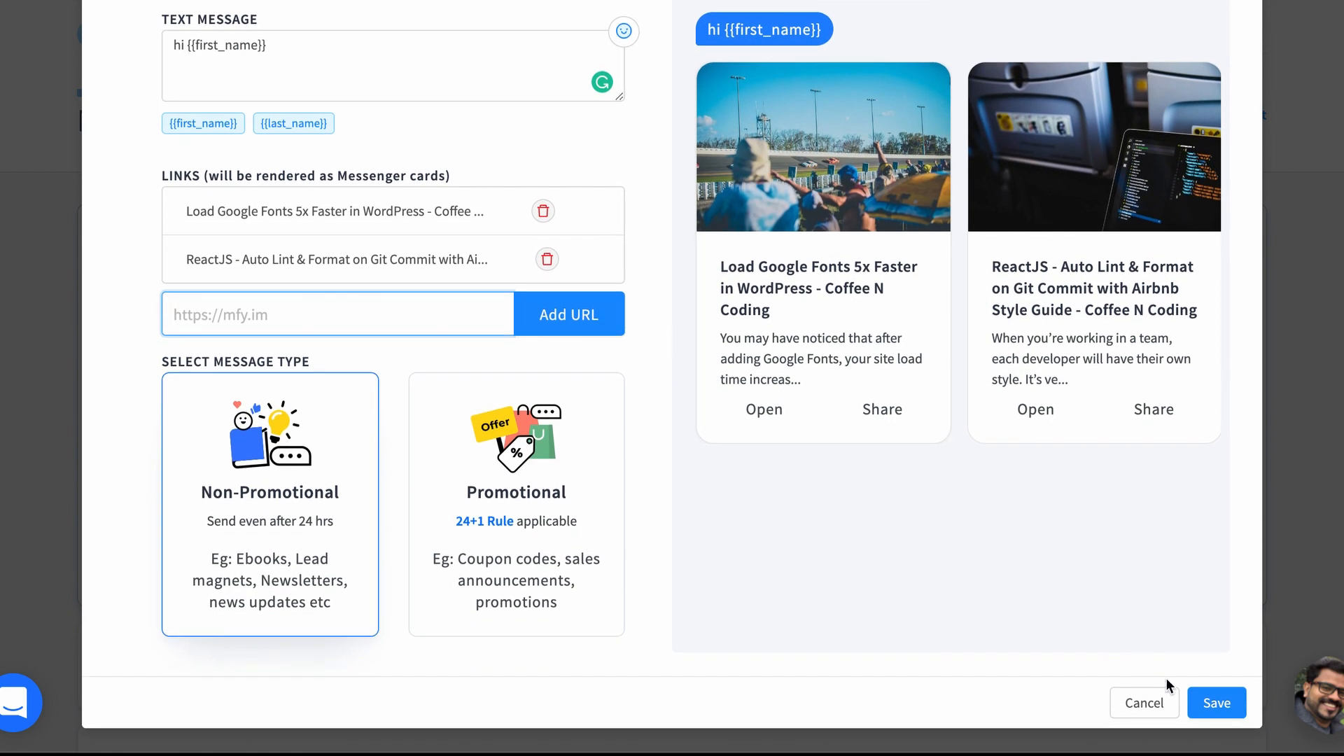
left_click(1217, 703)
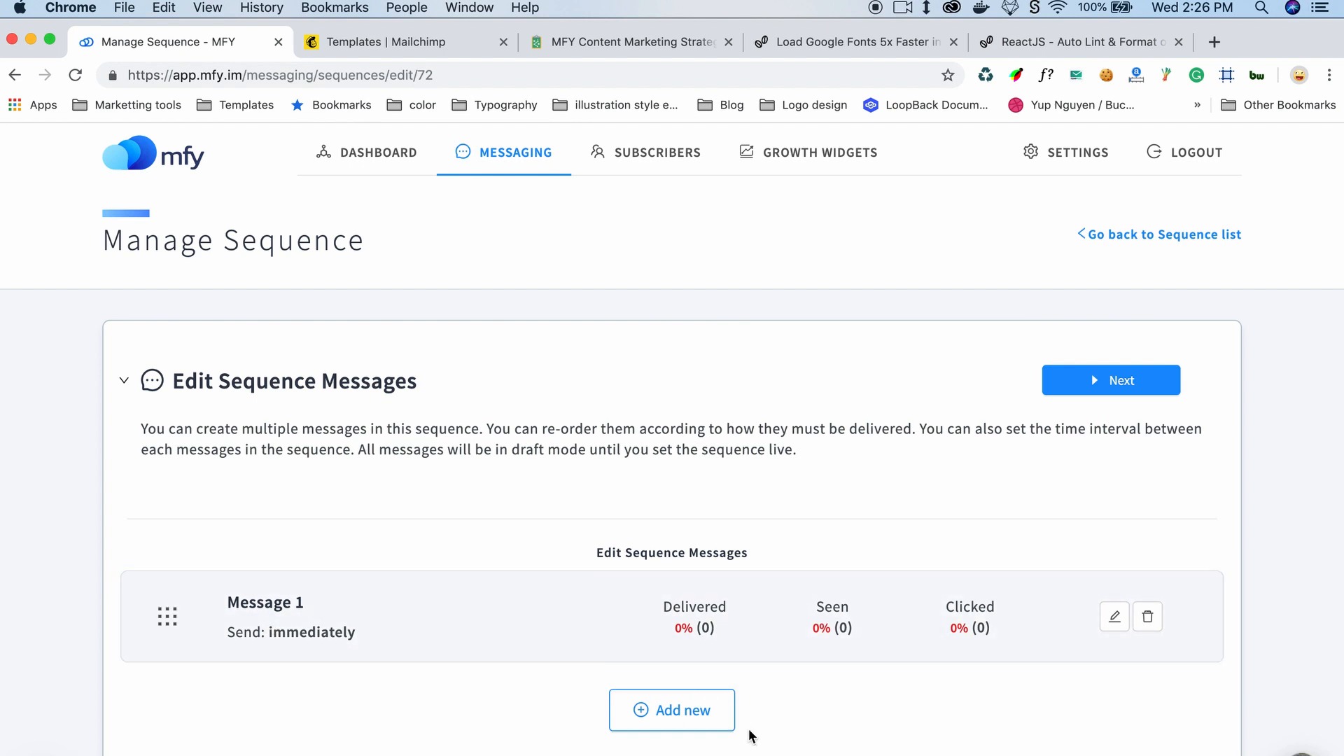
Step: Add a new message scheduled to send 4 hours after the previous message
left_click(672, 727)
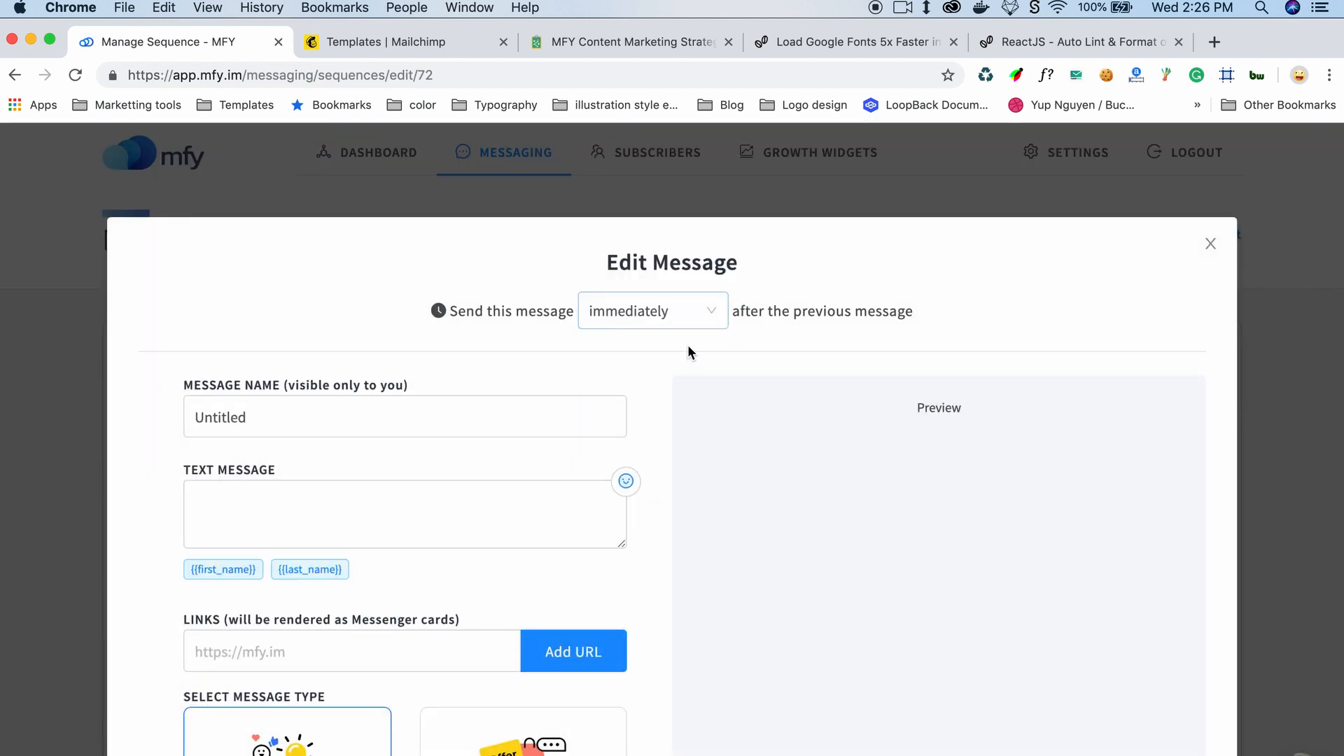
left_click(694, 312)
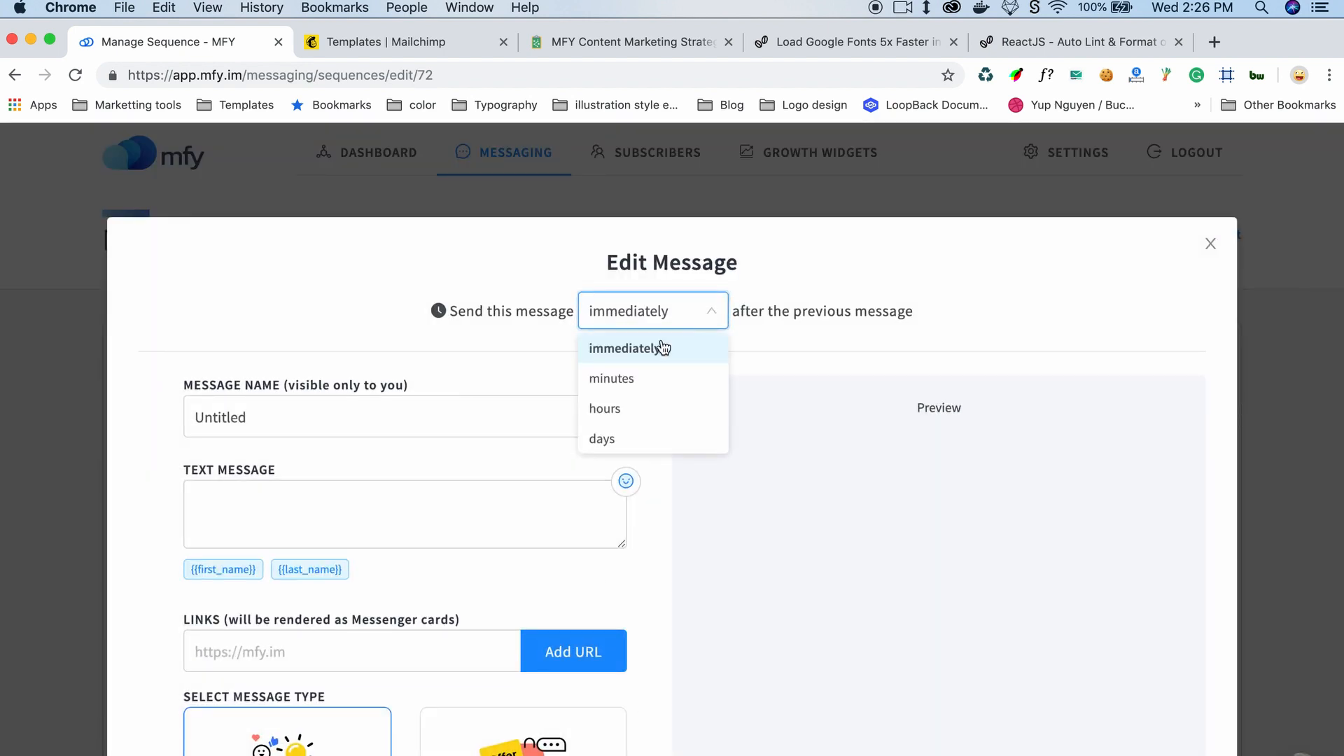
left_click(606, 410)
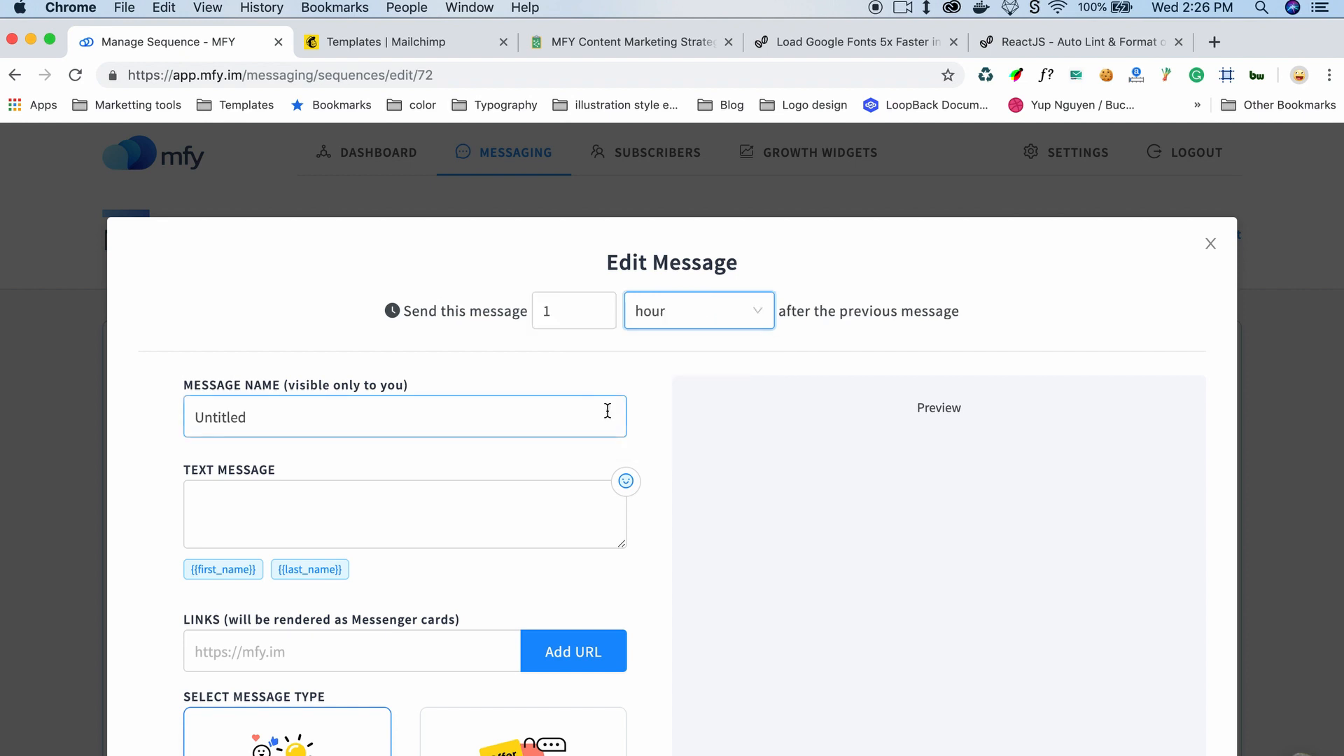
double_click(606, 301)
Step: Name the message "2 message" and set its text to "some message text" plus the {{first_name}} placeholder
left_click(390, 438)
key("super+a")
type("2 message")
left_click(303, 502)
type("some message text")
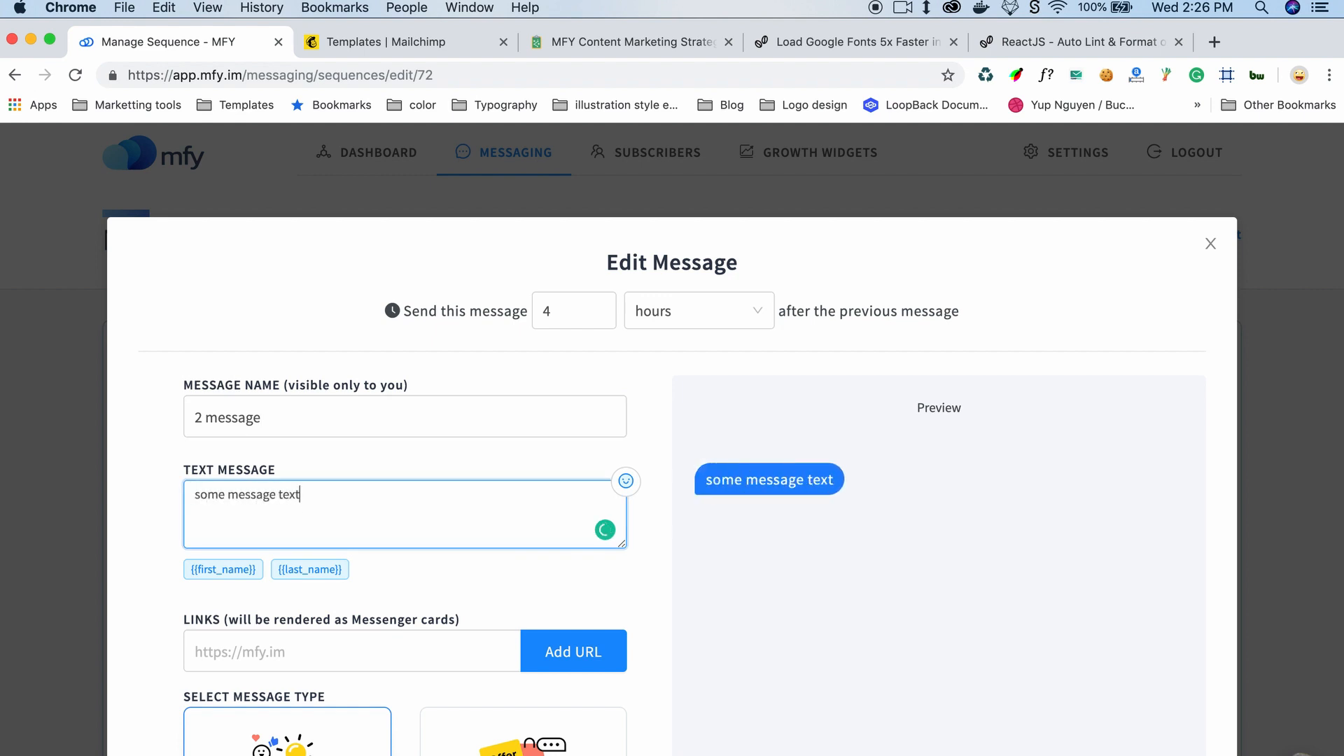
left_click(234, 570)
scroll(355, 599, "down", 3)
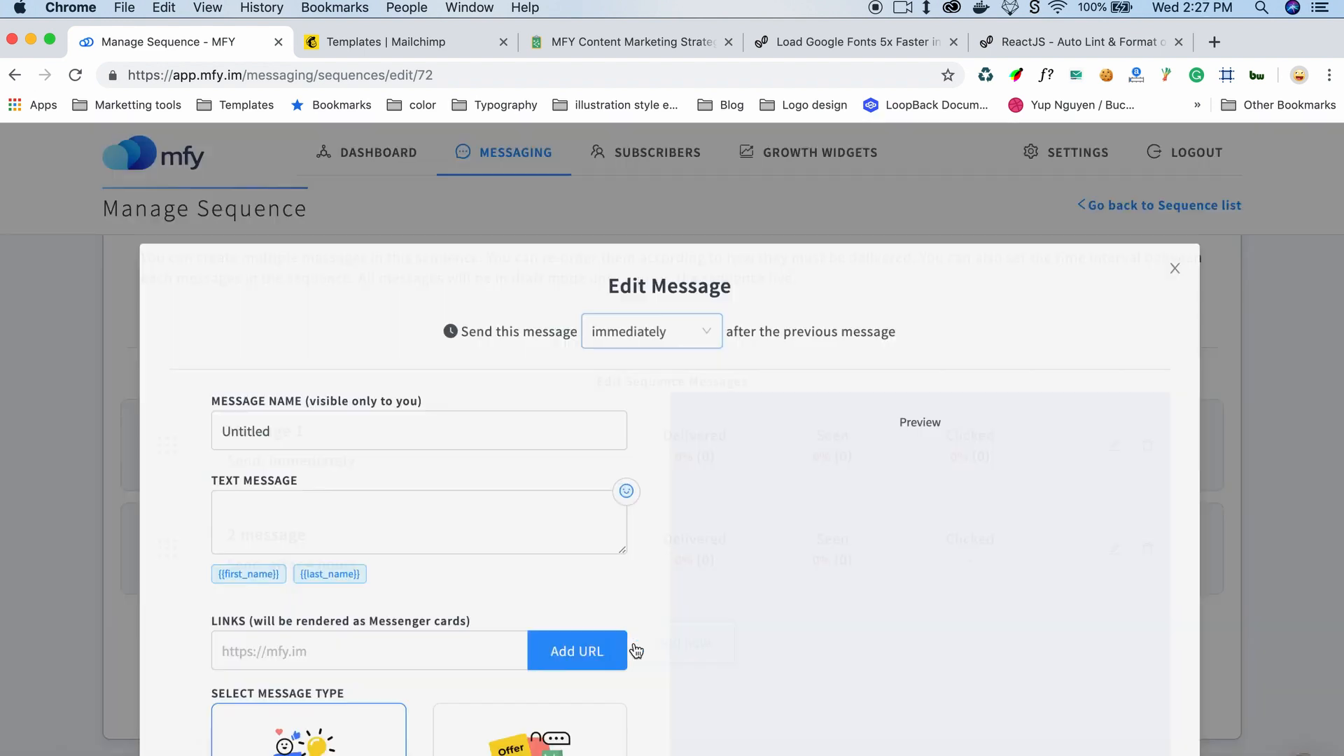
Step: Name another message "message 3" and set its text to "hello 3"
type("asd")
key("super+a")
type("message 3")
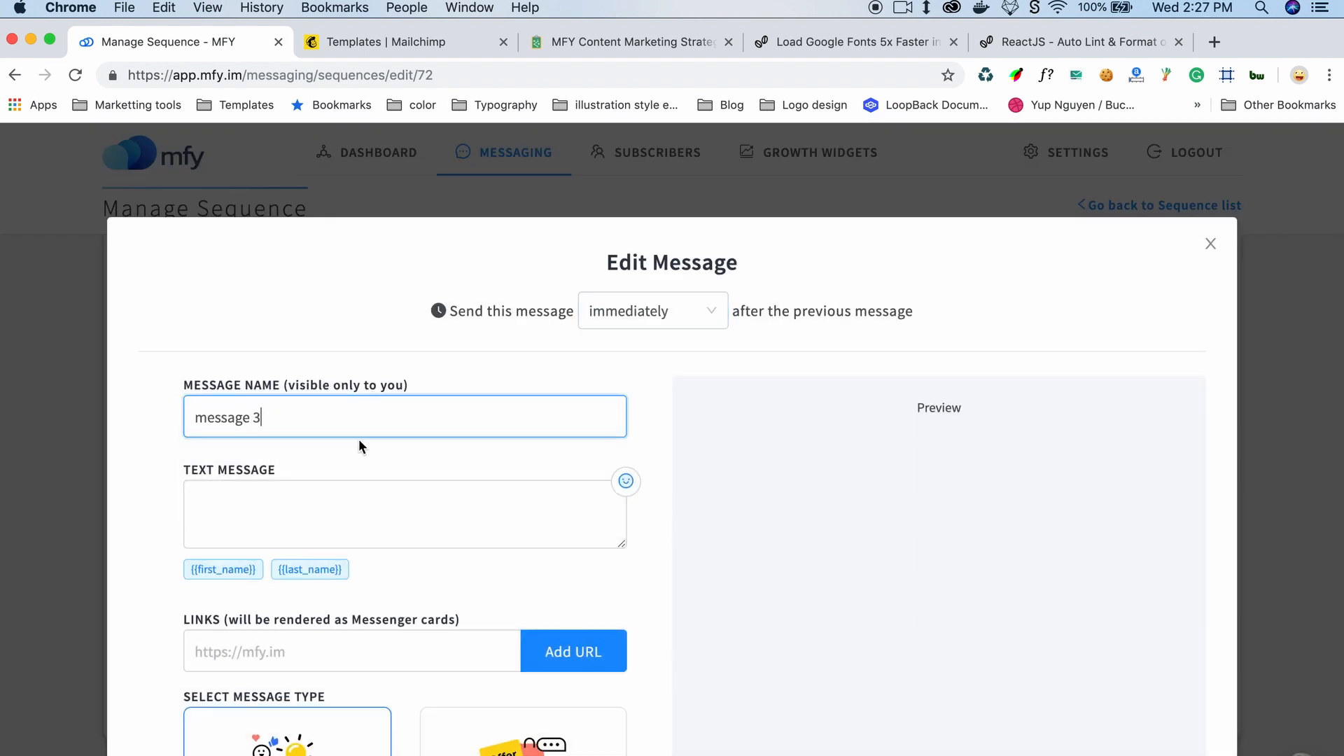
left_click(360, 511)
type("hello 3")
Step: Schedule this message to send 5 days after the previous message
left_click(655, 311)
left_click(651, 409)
left_click(651, 435)
double_click(585, 317)
type("5")
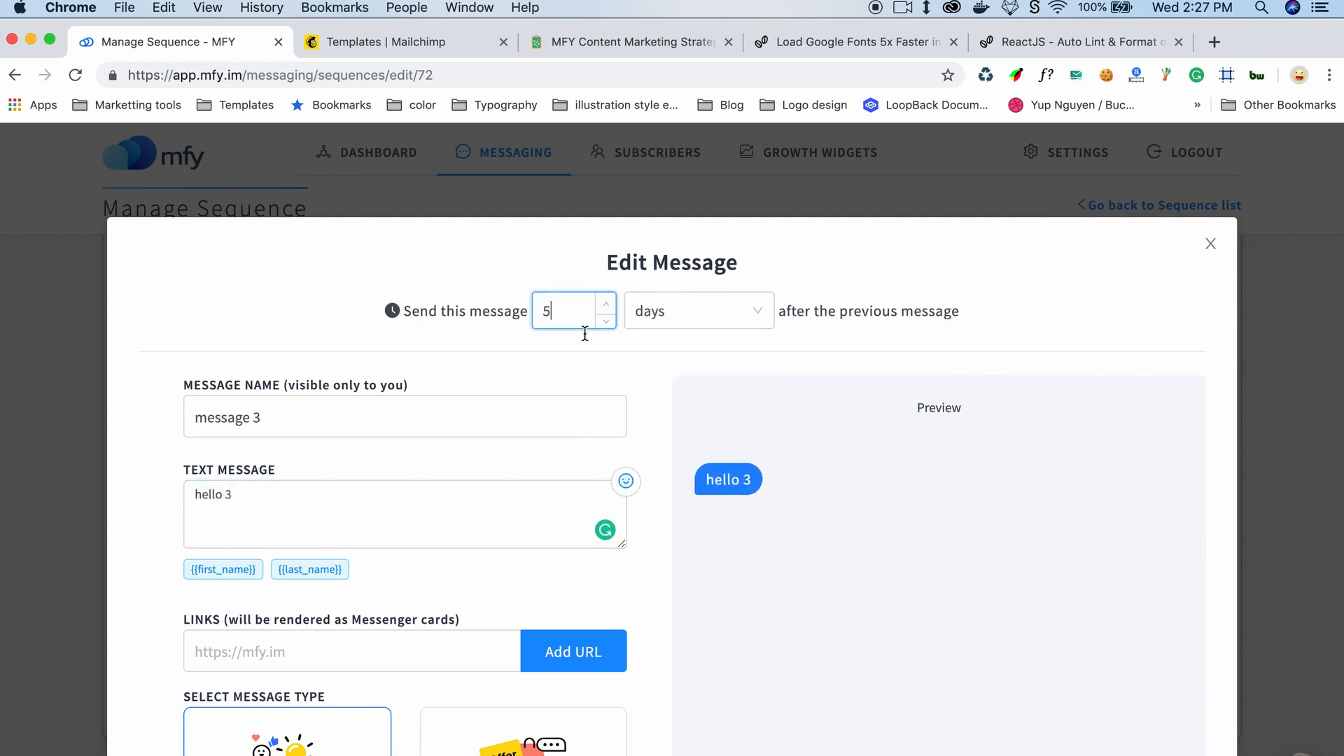
scroll(346, 561, "down", 2)
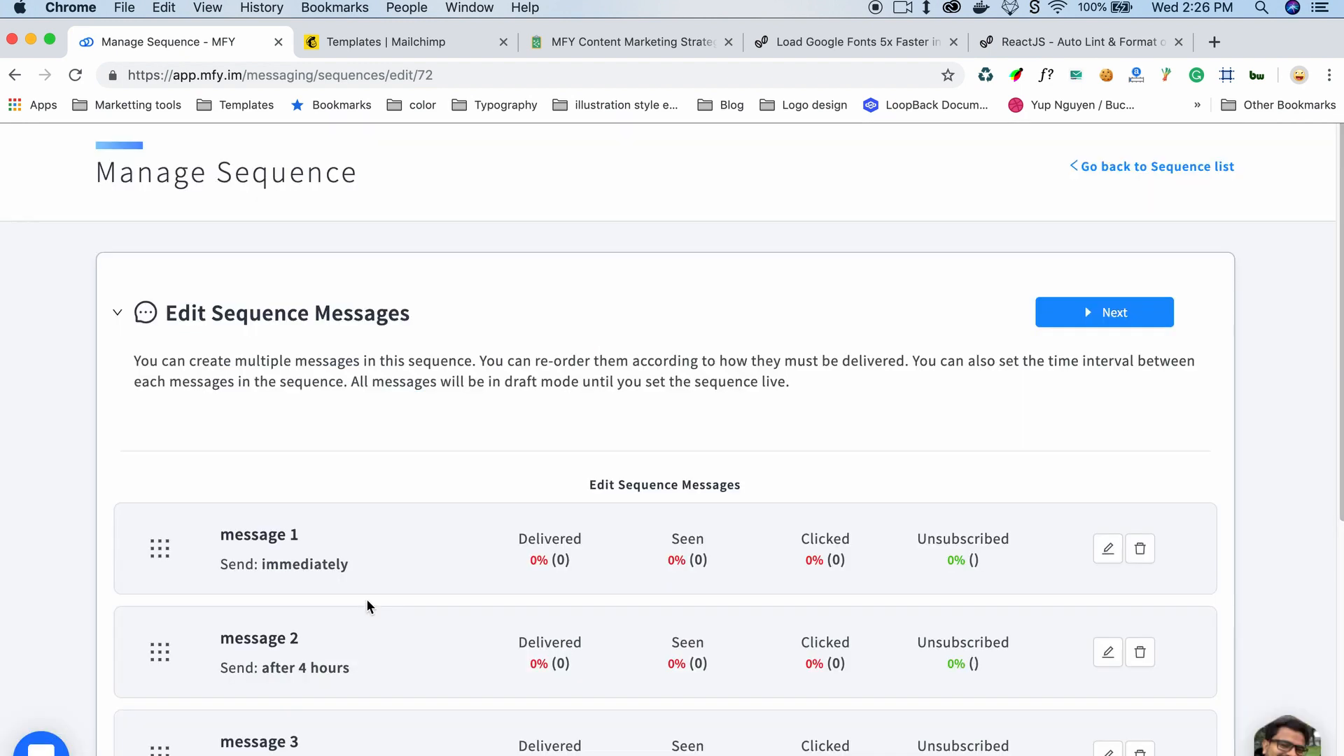
scroll(367, 599, "down", 5)
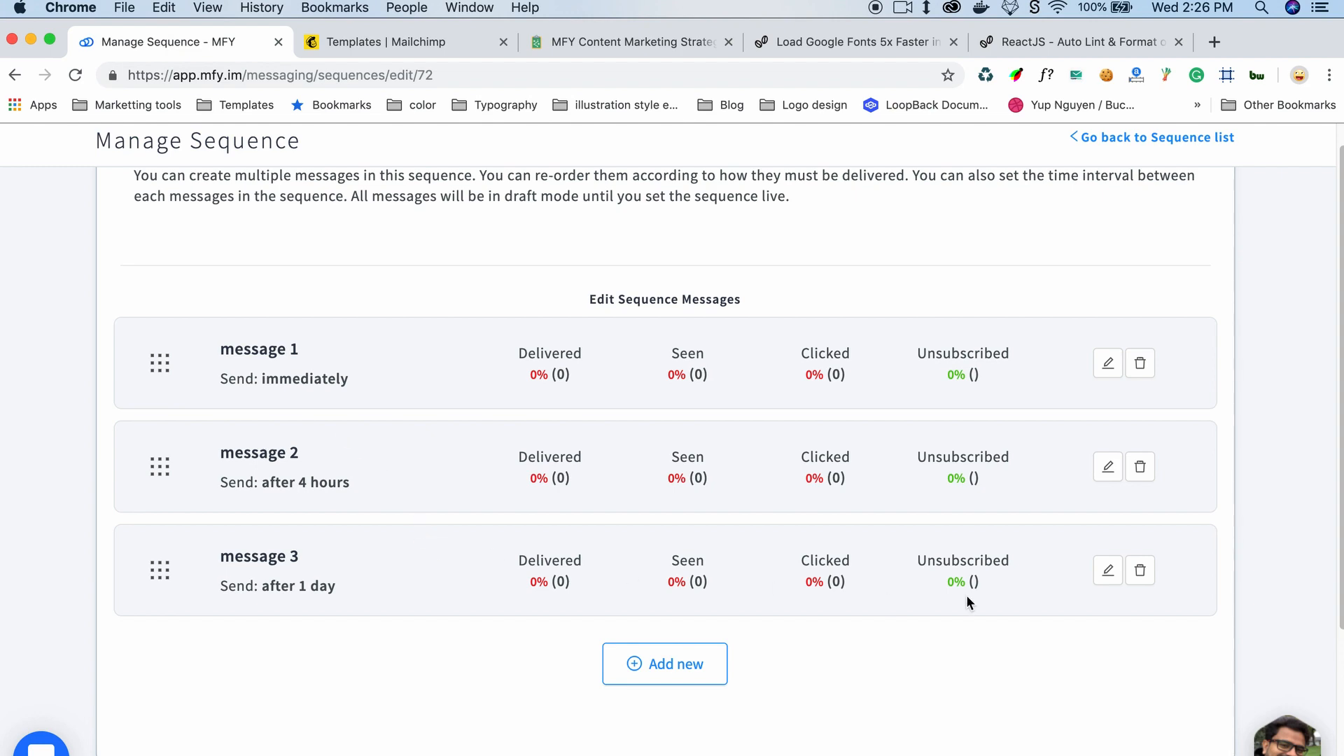
Step: Edit the third message, capitalize its name to "Message 3", and save it
left_click(1112, 571)
left_click(511, 459)
left_click(273, 342)
left_click_drag(189, 349, 165, 353)
type("Message 3")
scroll(429, 399, "down", 5)
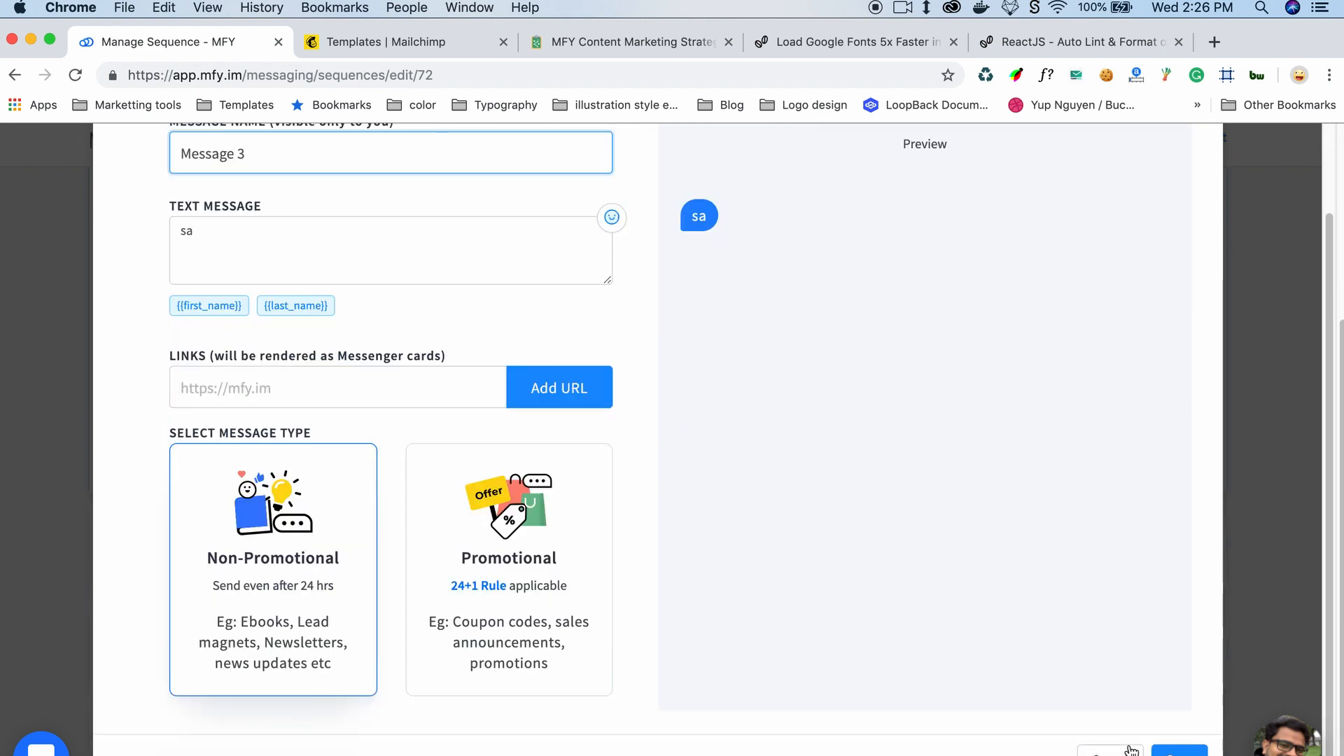
left_click(1180, 751)
Step: Reorder the sequence so Message 3 is first, message 2 second, and message 1 last
scroll(804, 474, "up", 5)
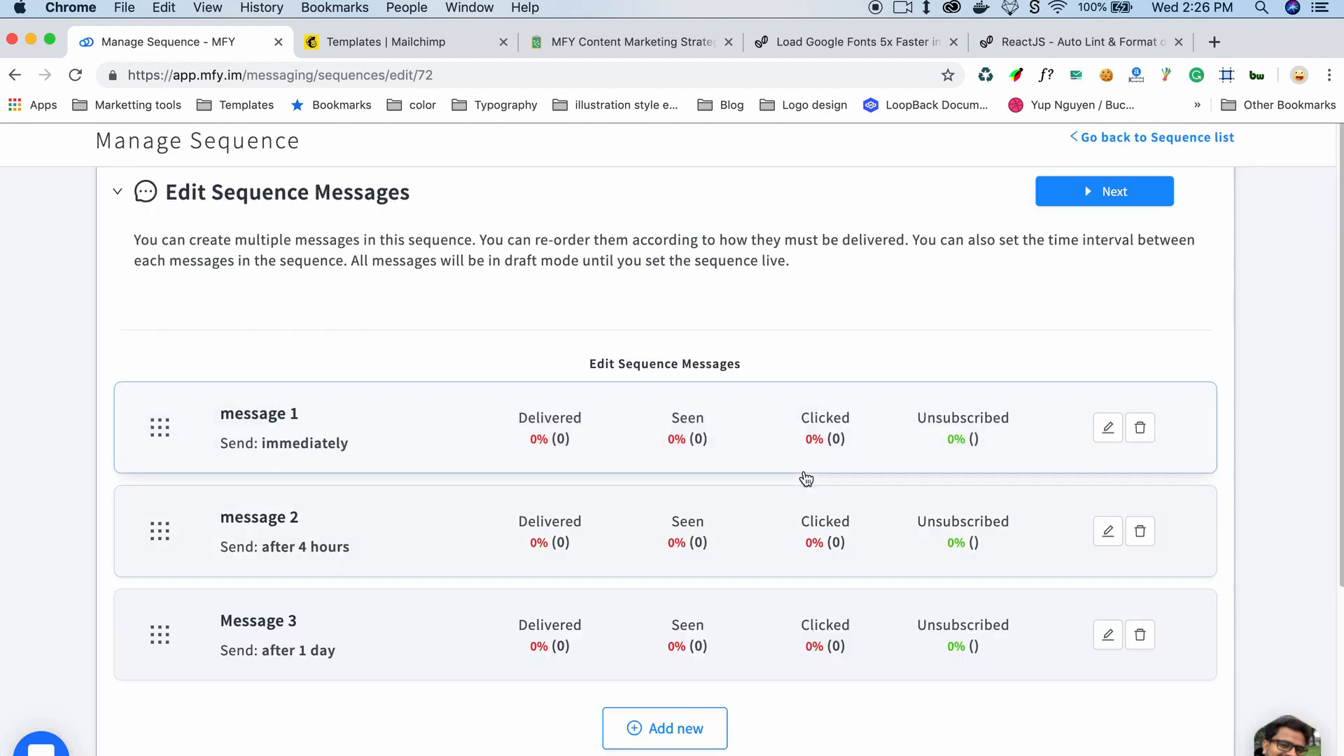
left_click_drag(156, 633, 152, 530)
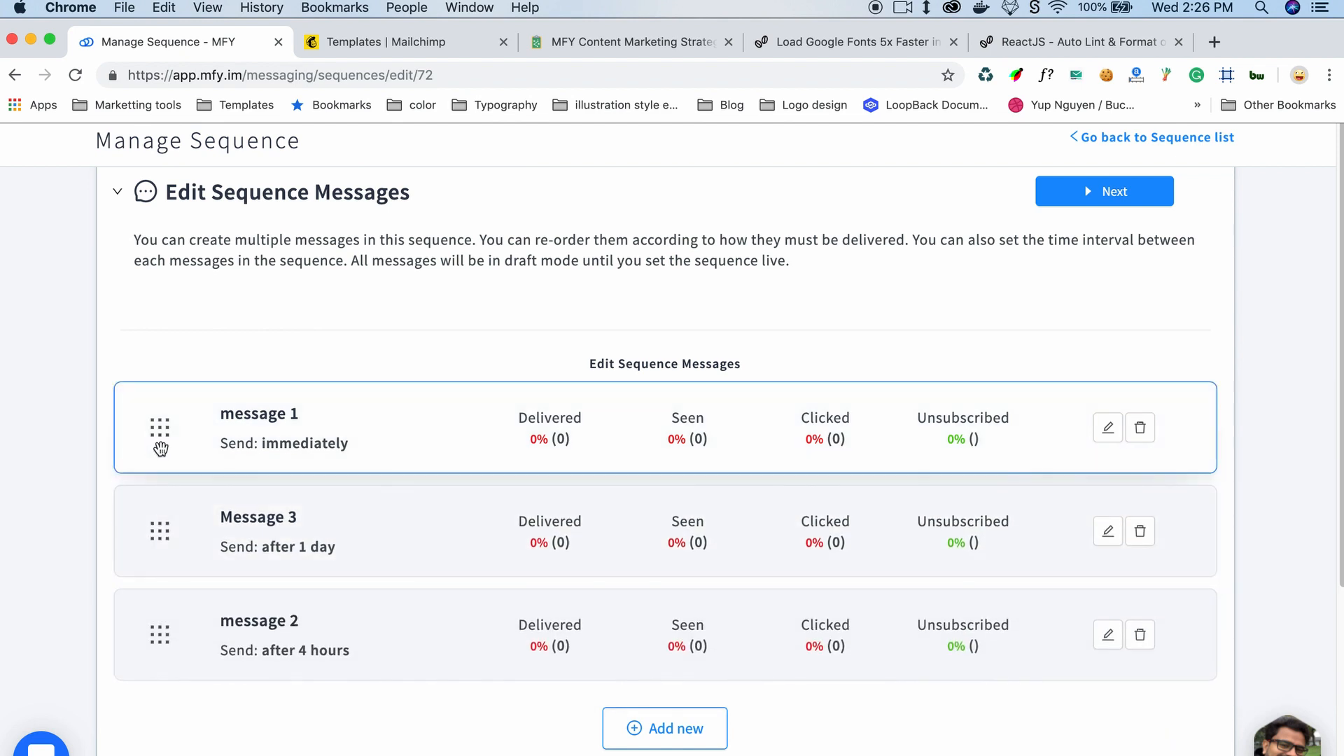
left_click_drag(157, 445, 158, 639)
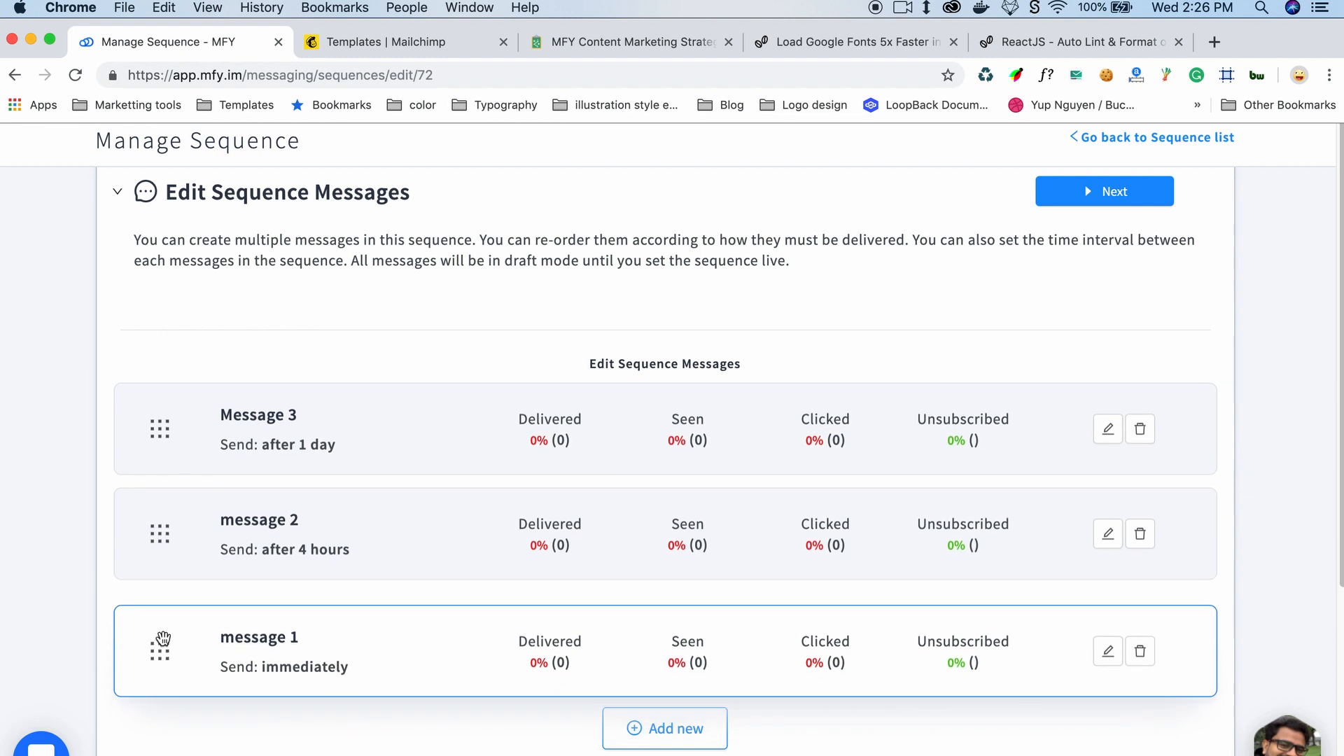
Step: Reorder the messages back to message 1, message 2, then Message 3
left_click_drag(149, 555, 170, 462)
left_click_drag(159, 631, 173, 471)
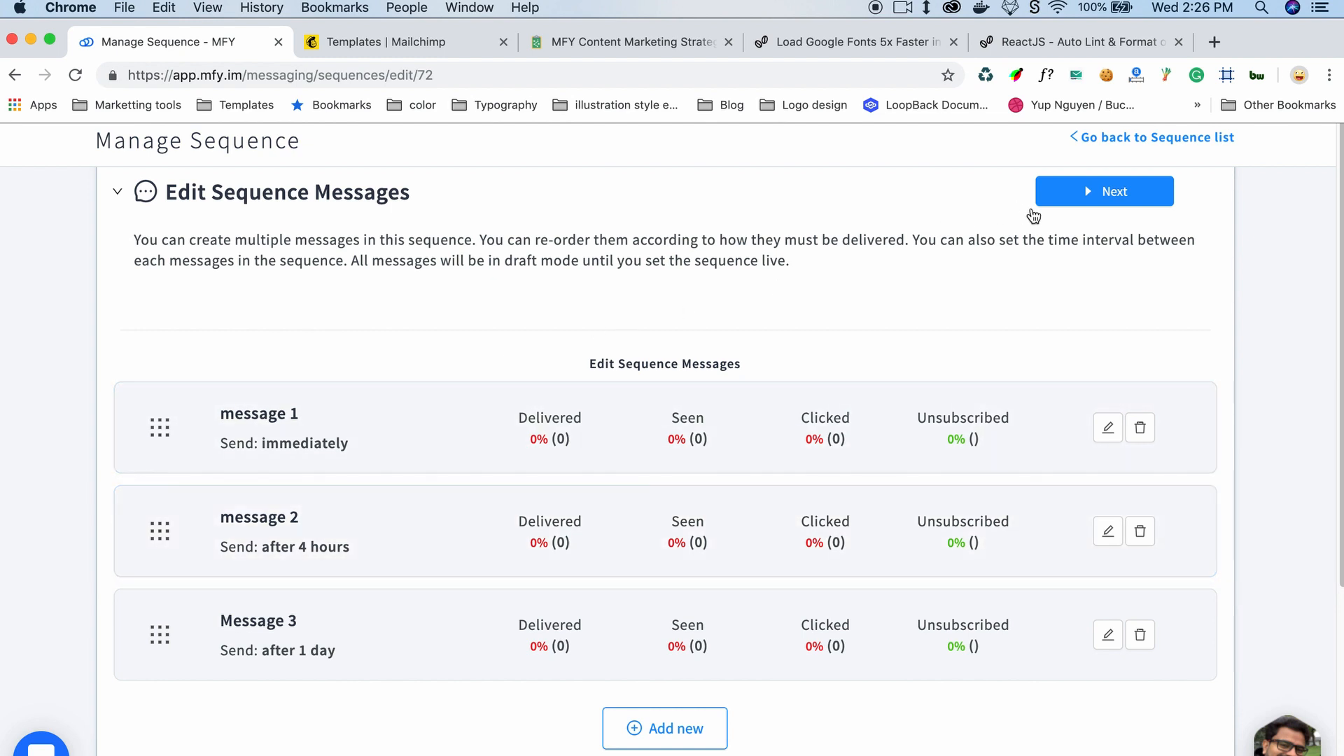
Step: Proceed to the reach settings and review the include and exclude tag options
left_click(1081, 197)
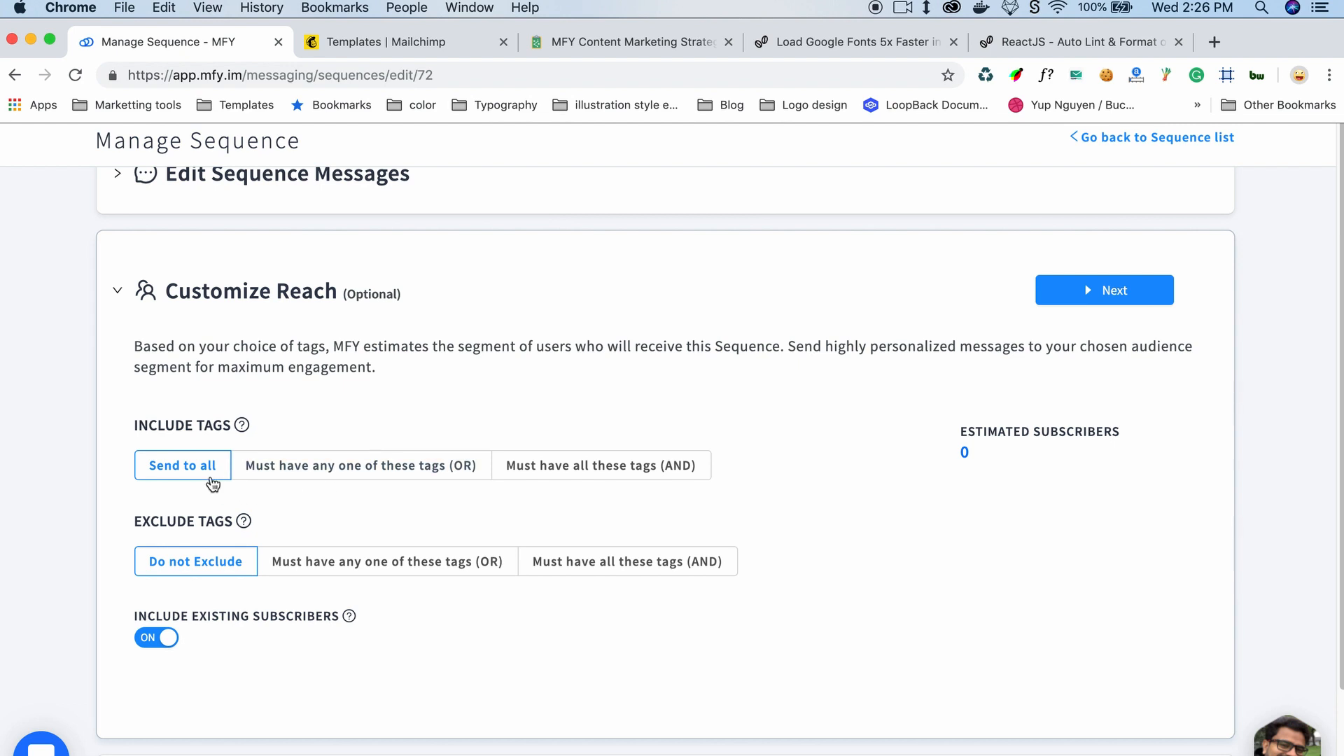
left_click_drag(132, 428, 273, 437)
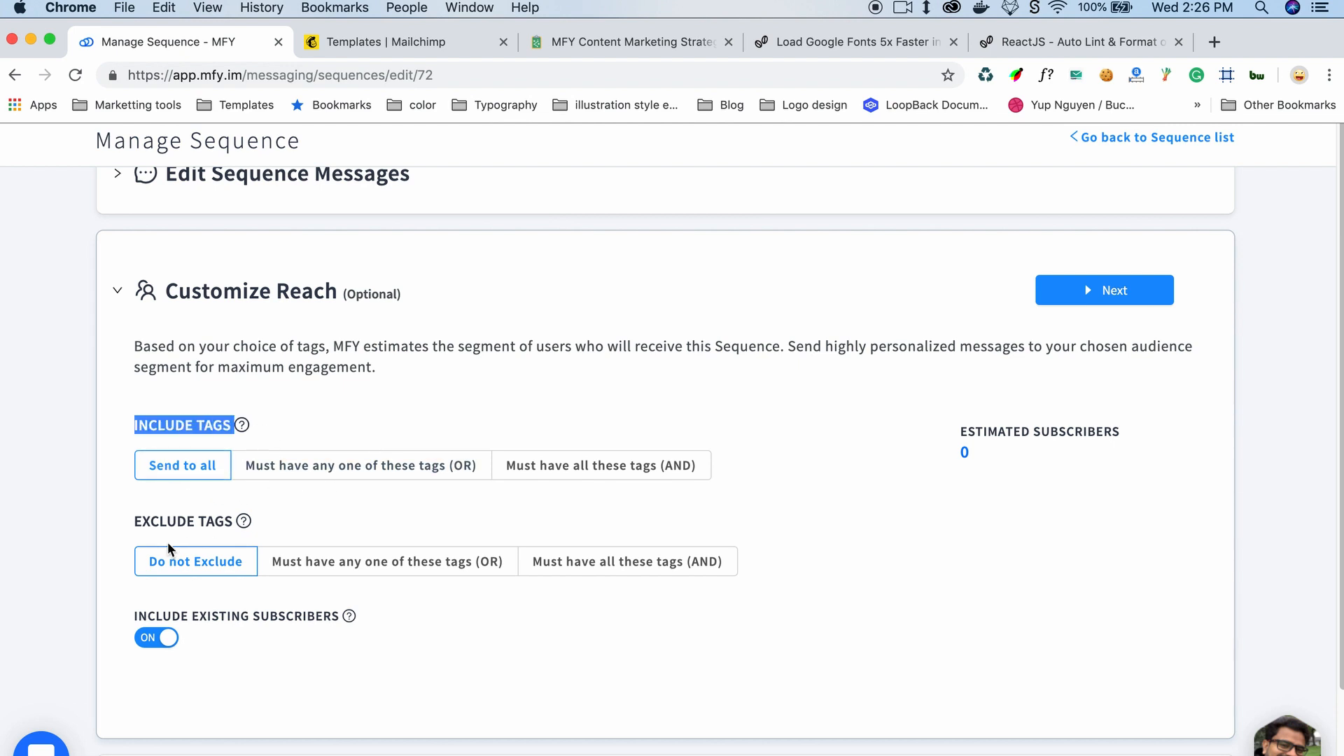
left_click_drag(134, 524, 282, 524)
left_click(320, 408)
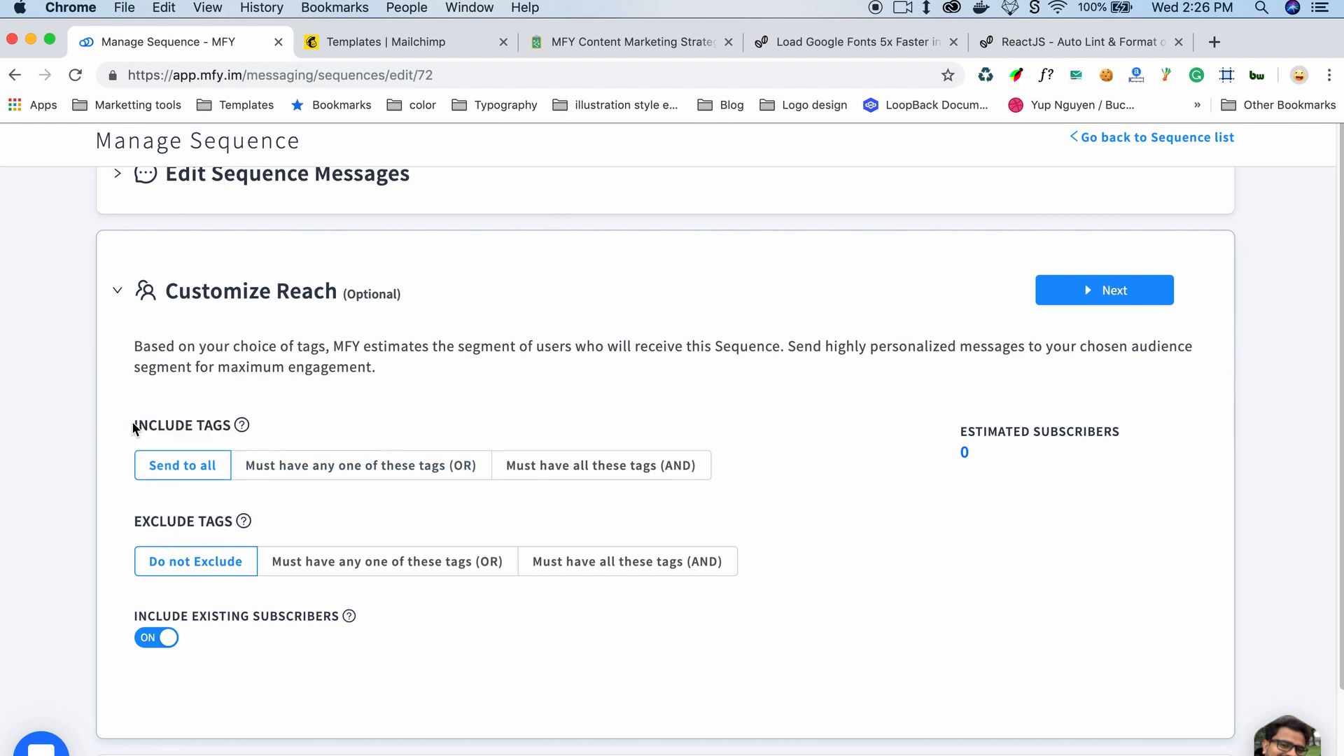
left_click_drag(135, 429, 240, 429)
left_click(157, 416)
Step: Try excluding subscribers with any one of the tag a, then return to not excluding anyone
left_click(357, 567)
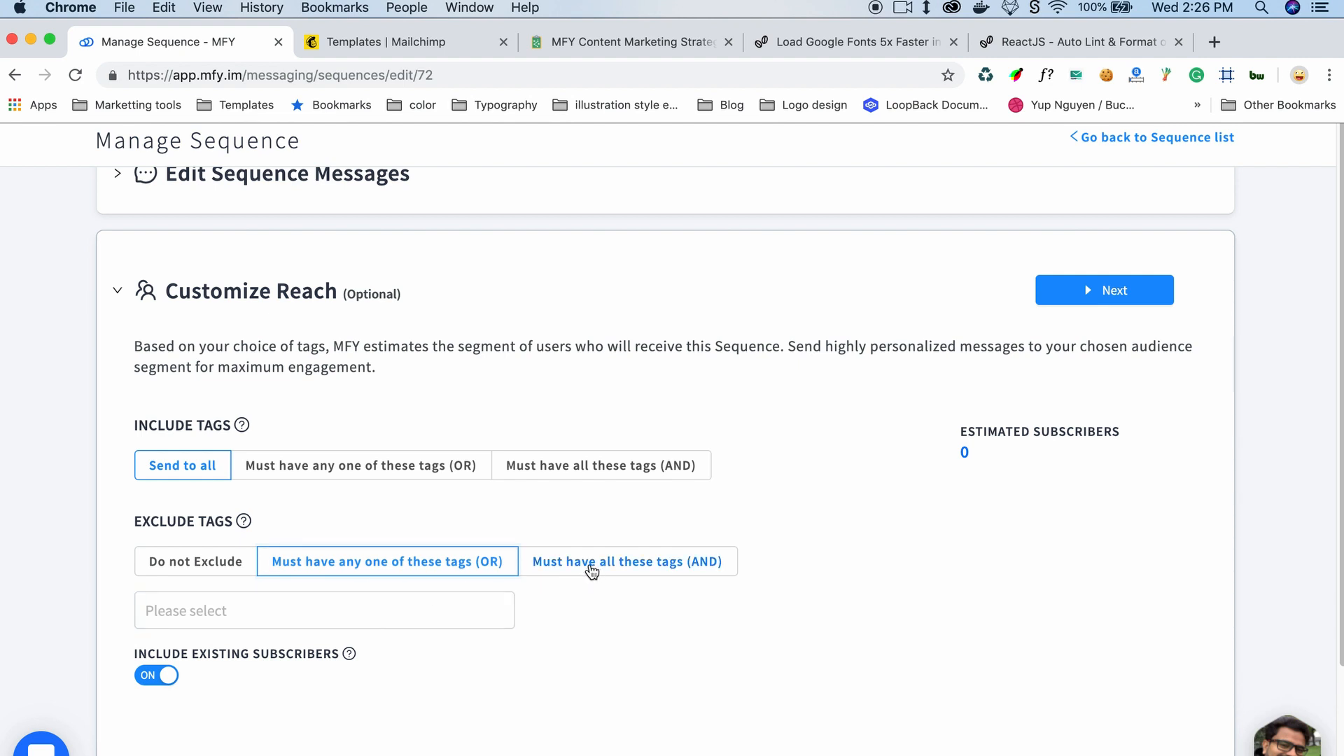
left_click(308, 611)
type("a")
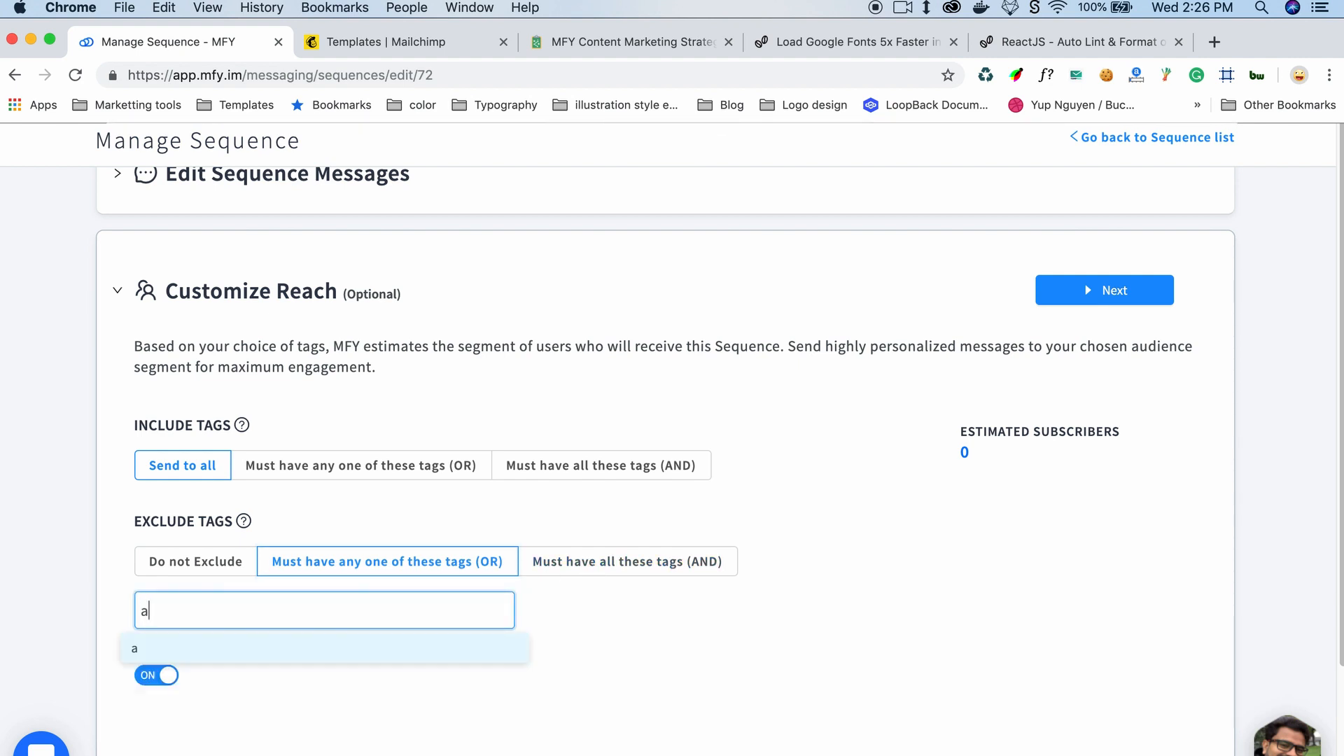
key("Return")
left_click(167, 612)
left_click(187, 578)
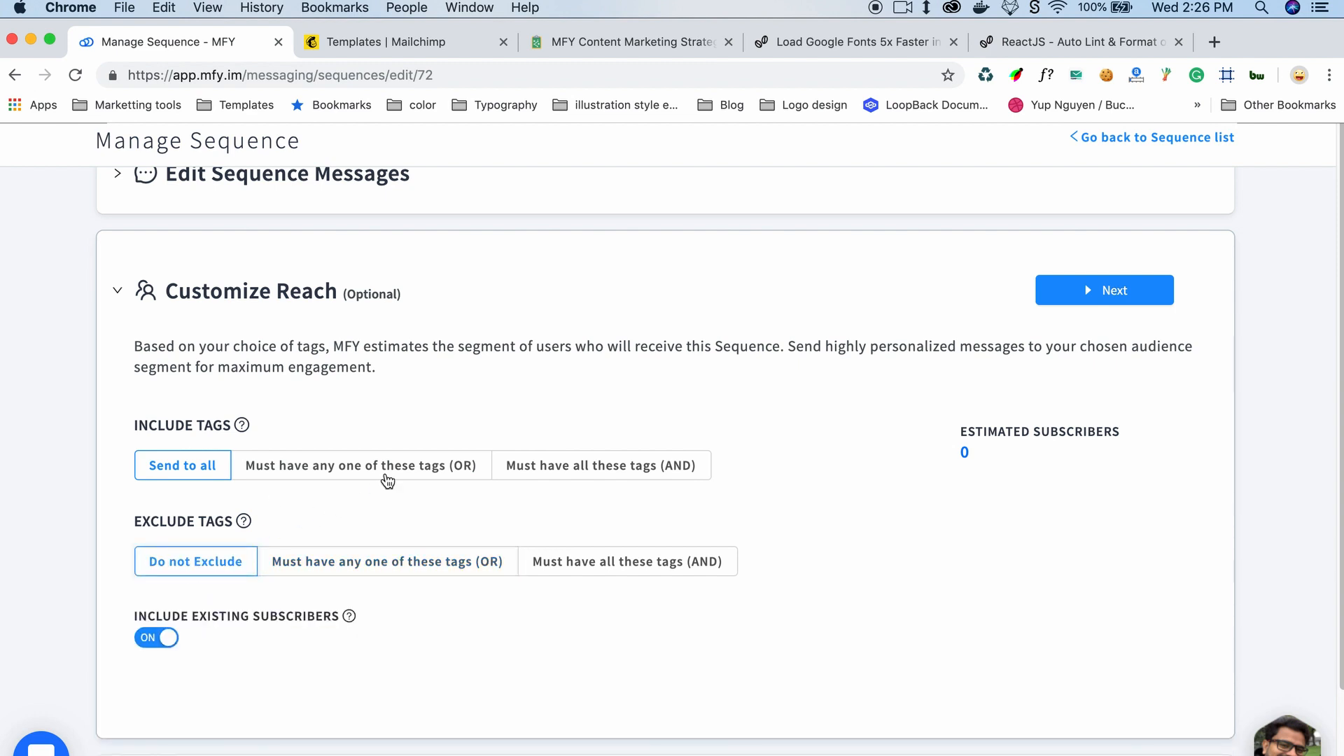
Step: Include only subscribers having any one of the tags a, b or c
left_click(397, 468)
left_click(223, 518)
type("a")
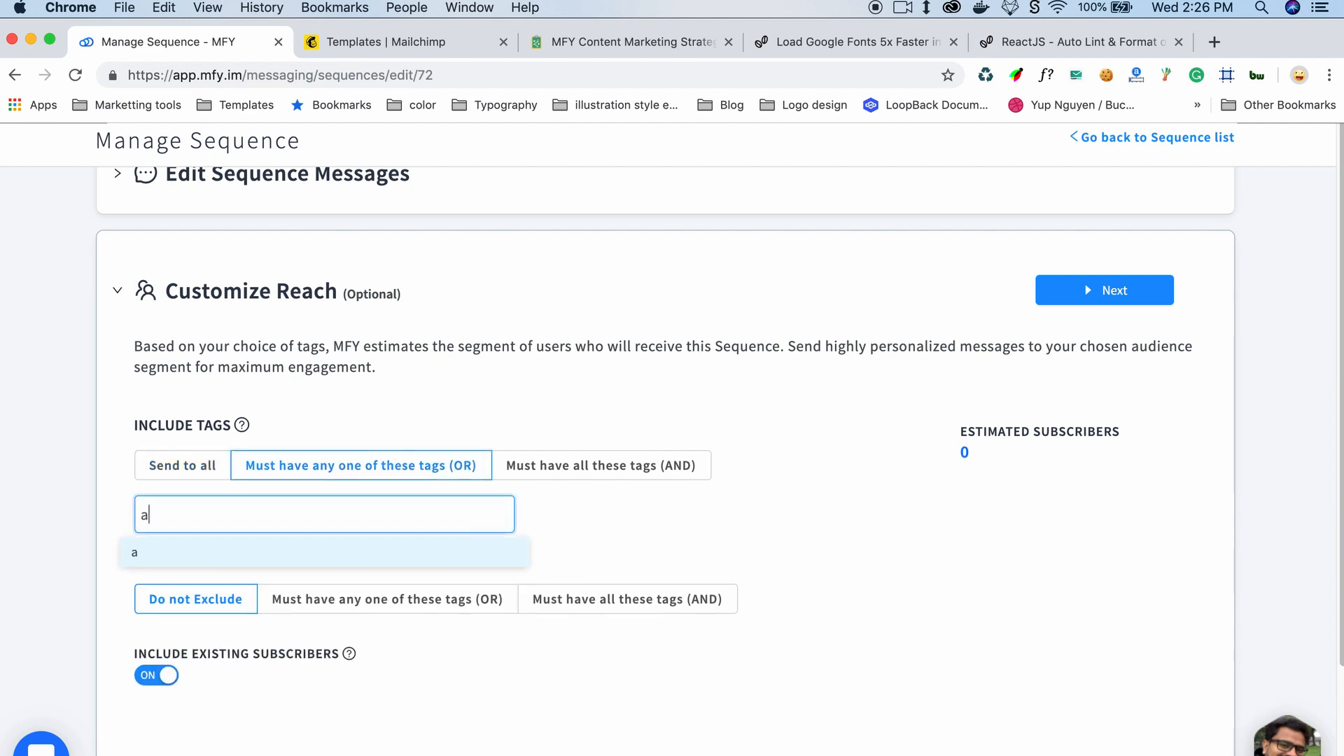
key("Return")
type("b")
key("Return")
type("c")
key("Return")
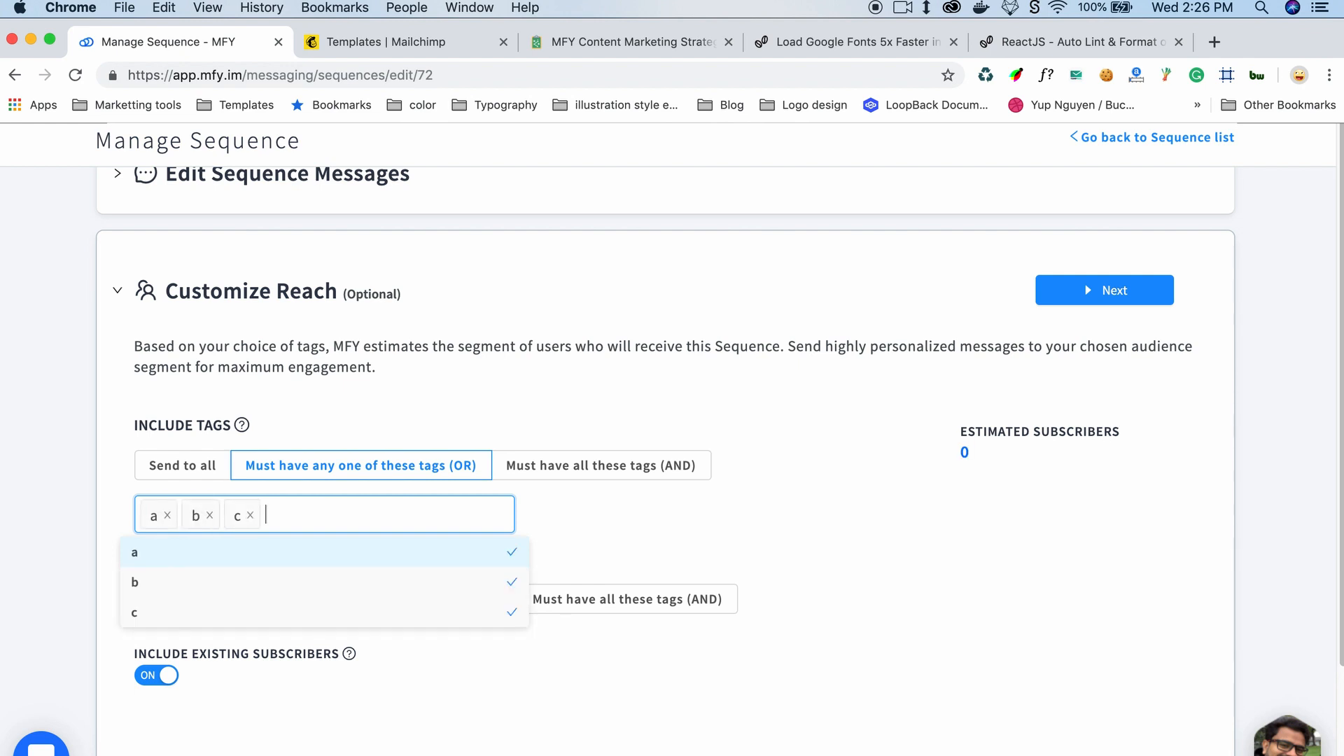
left_click(690, 533)
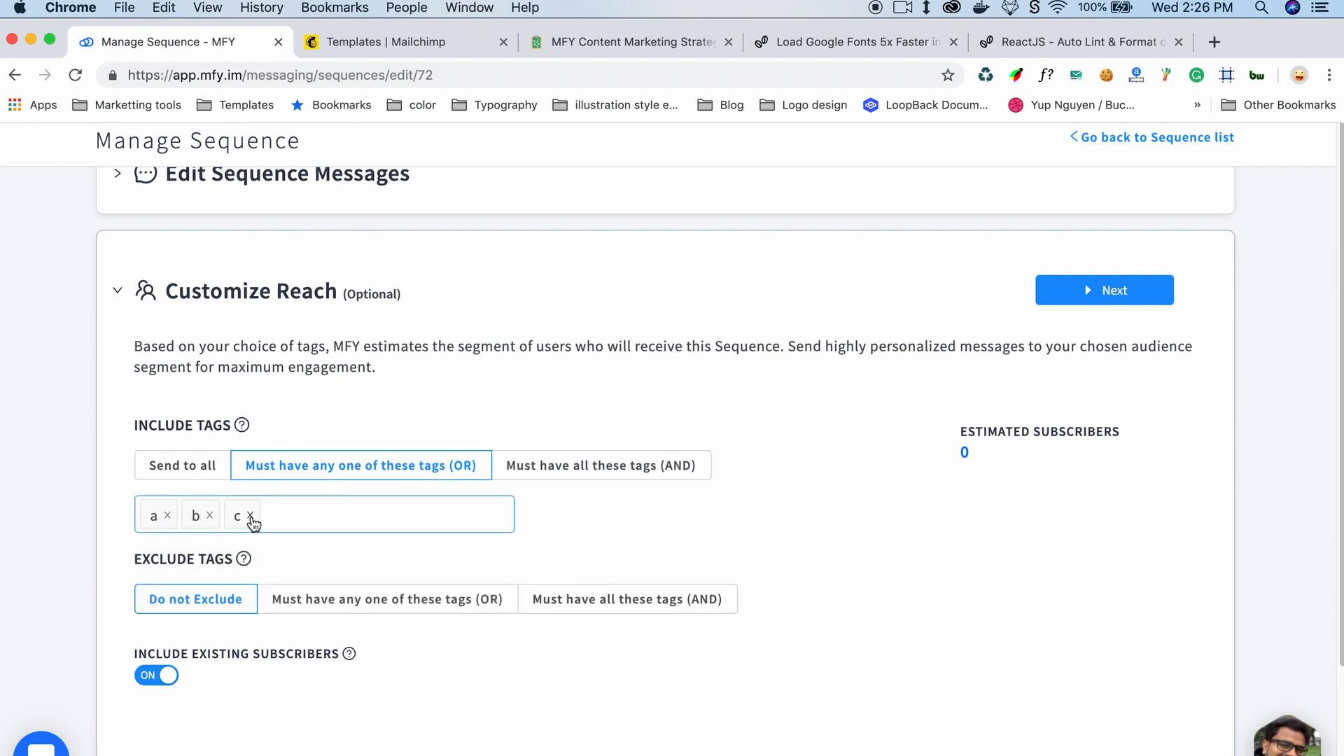
Step: Switch the include condition to must have all these tags and remove the tags c, b and a
left_click(590, 467)
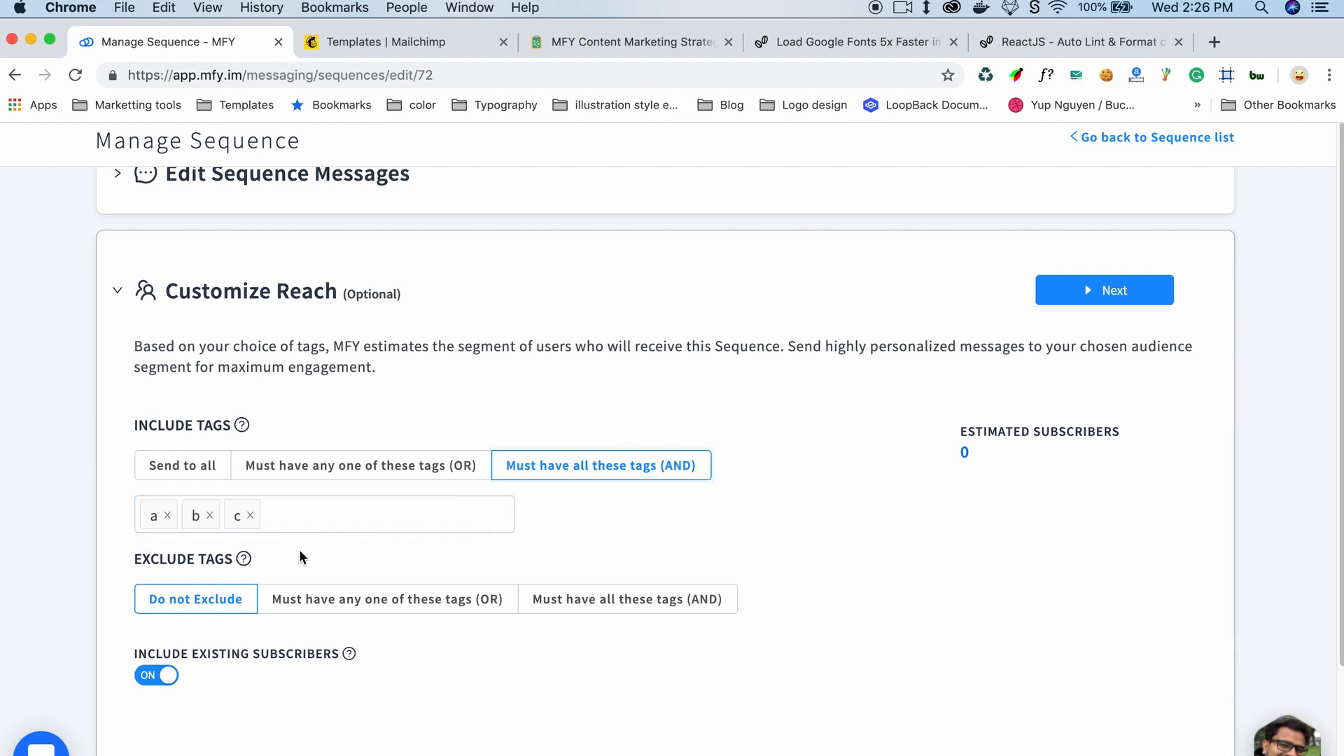
left_click(250, 516)
left_click(209, 515)
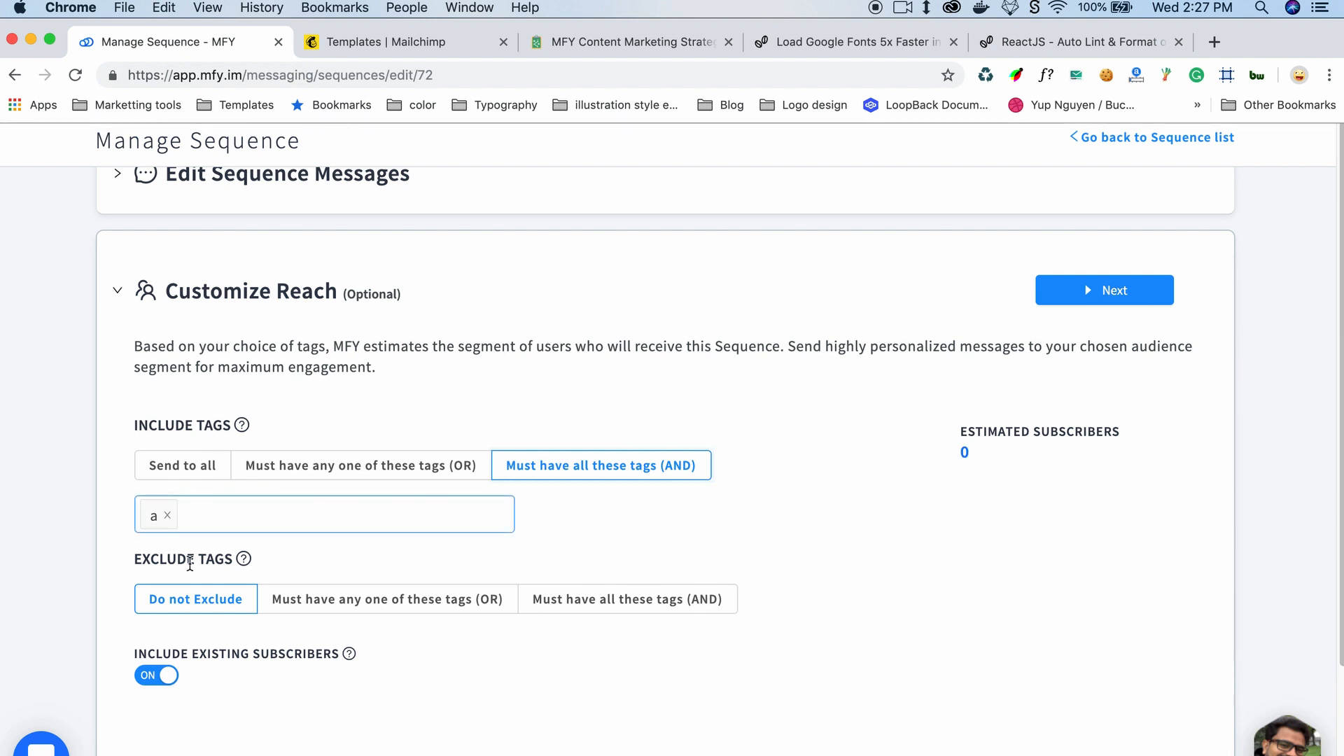
left_click(167, 516)
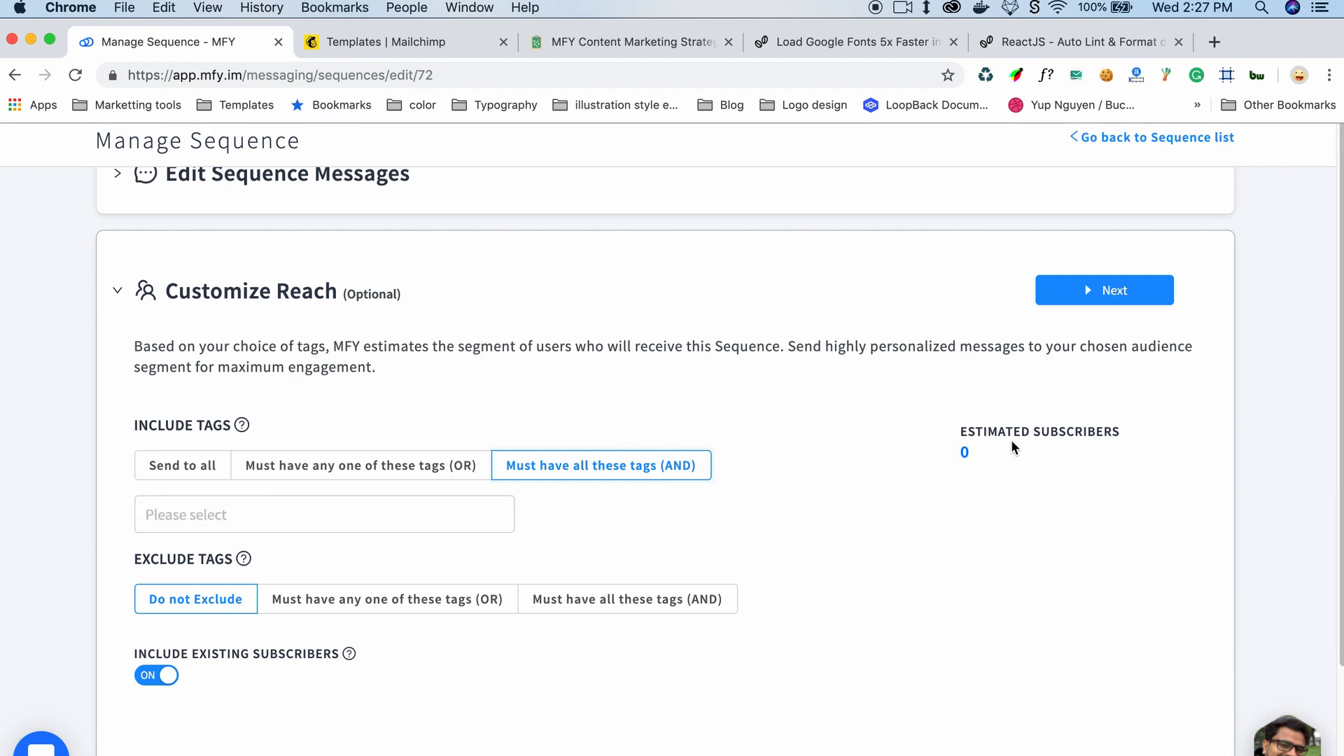
Step: Review the include existing subscribers option in the reach settings
left_click_drag(992, 454, 850, 458)
left_click_drag(349, 465, 356, 451)
scroll(184, 465, "down", 3)
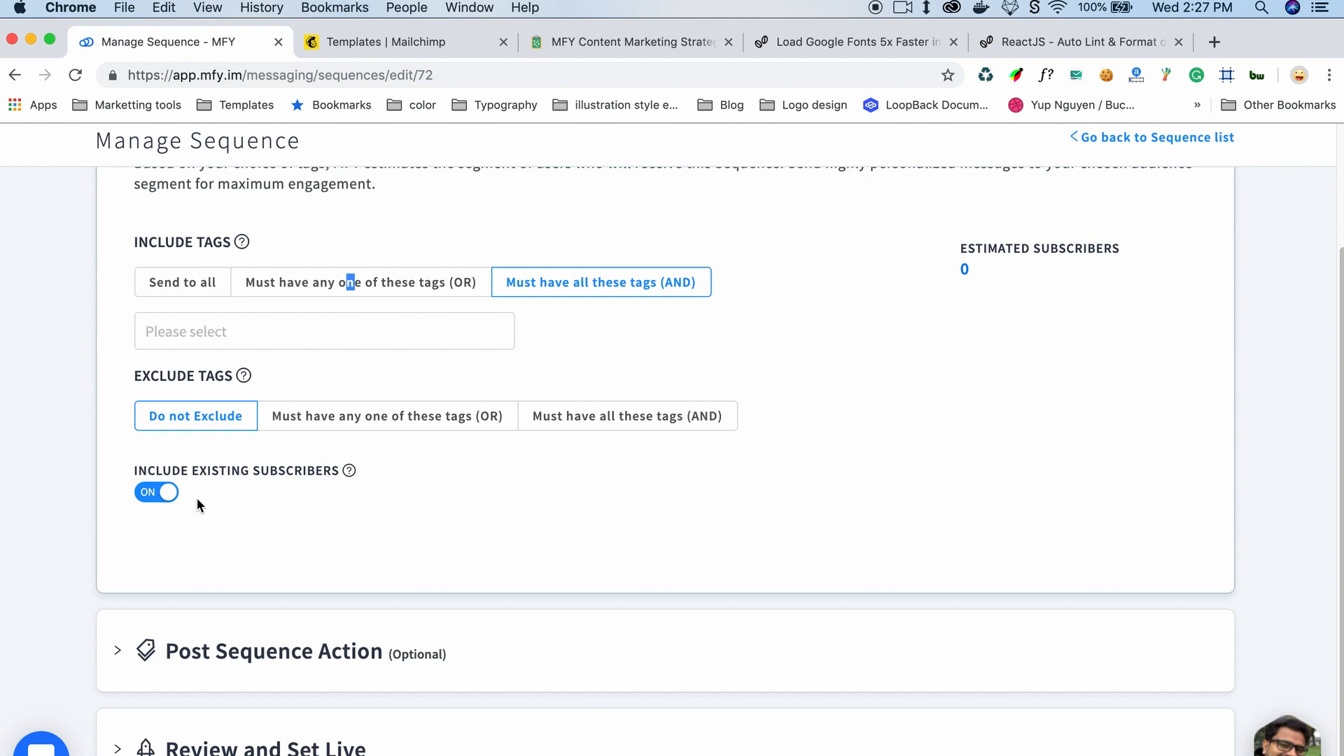
left_click_drag(404, 484, 128, 490)
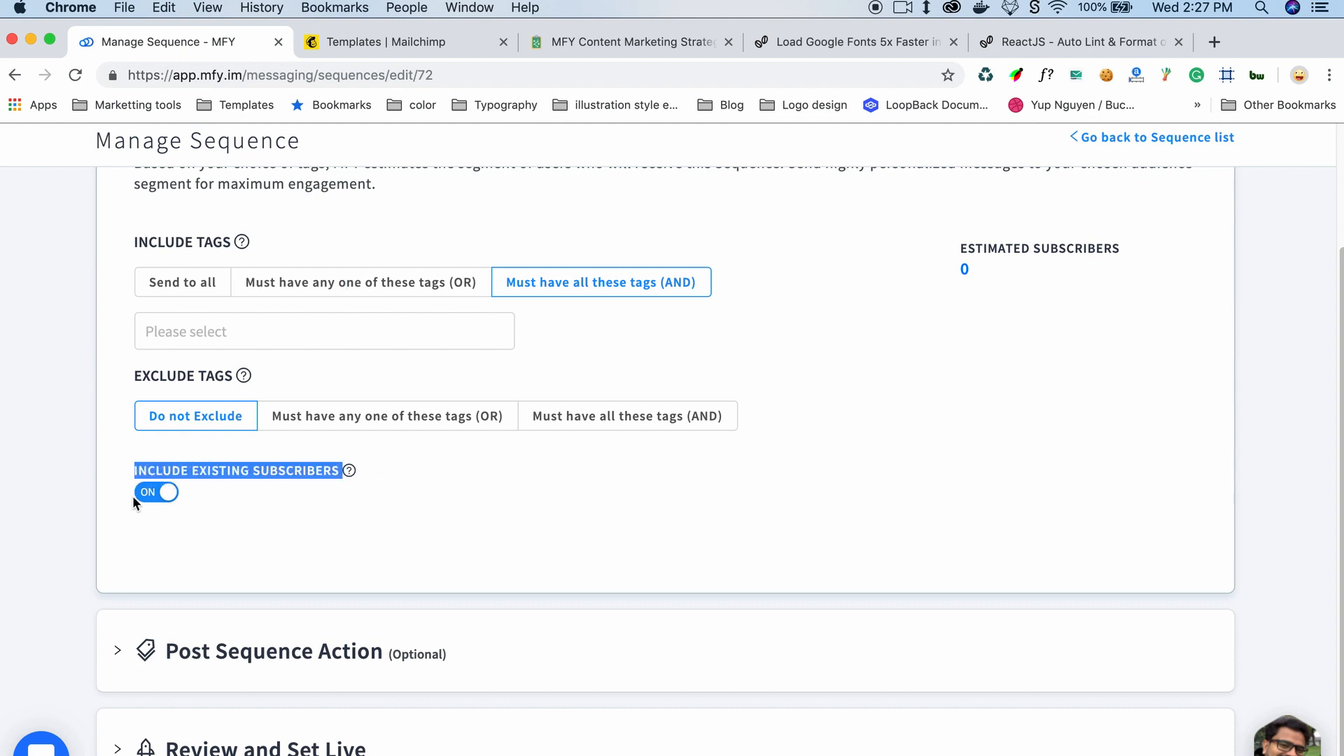
left_click(227, 513)
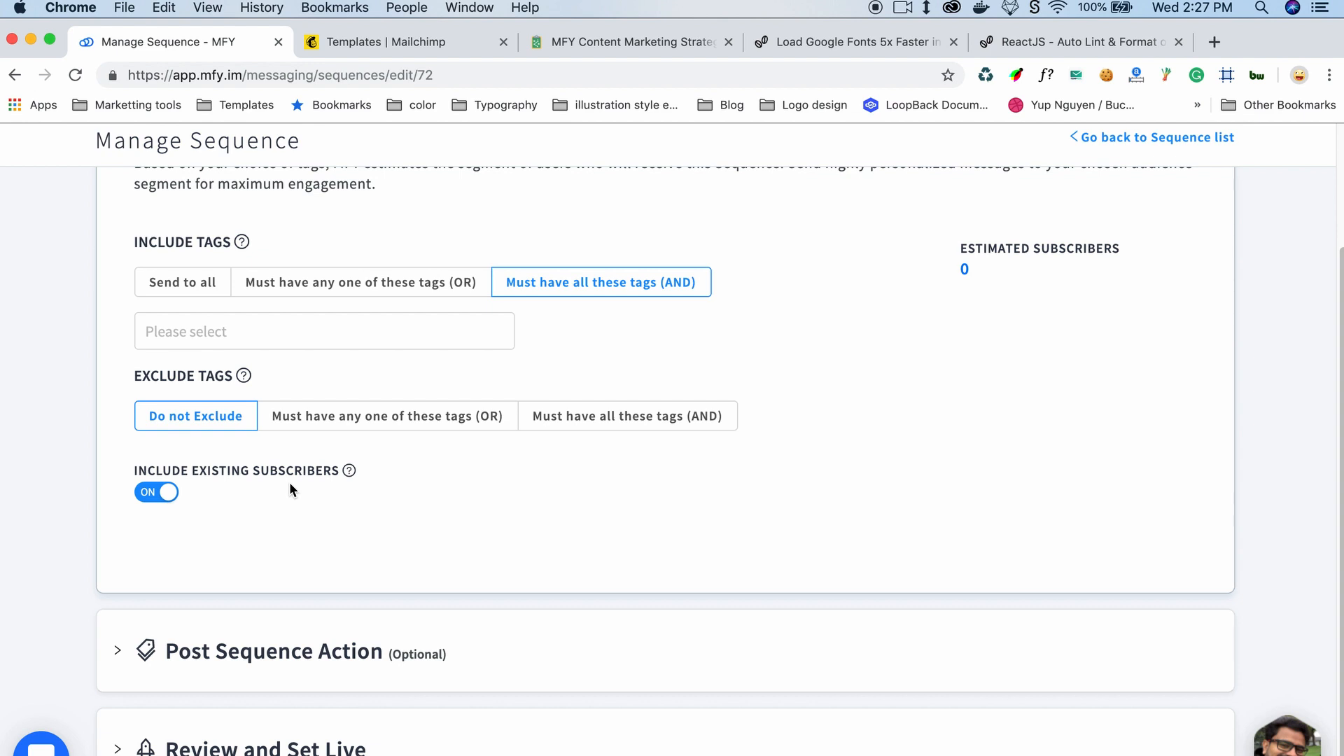
left_click(168, 494)
left_click(158, 494)
scroll(913, 423, "up", 2)
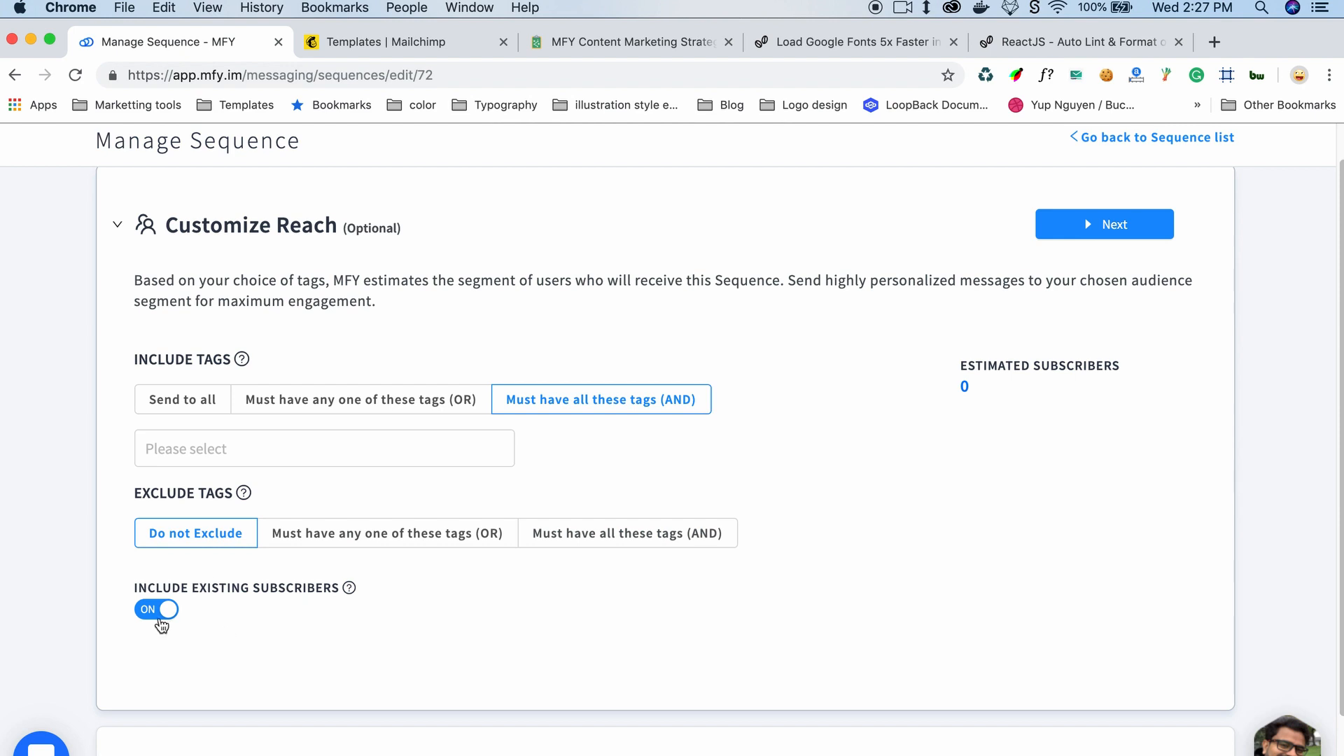
left_click(181, 616)
Step: Proceed to the post sequence action and apply the tag "after sequence" to subscribers who complete it
left_click(1112, 226)
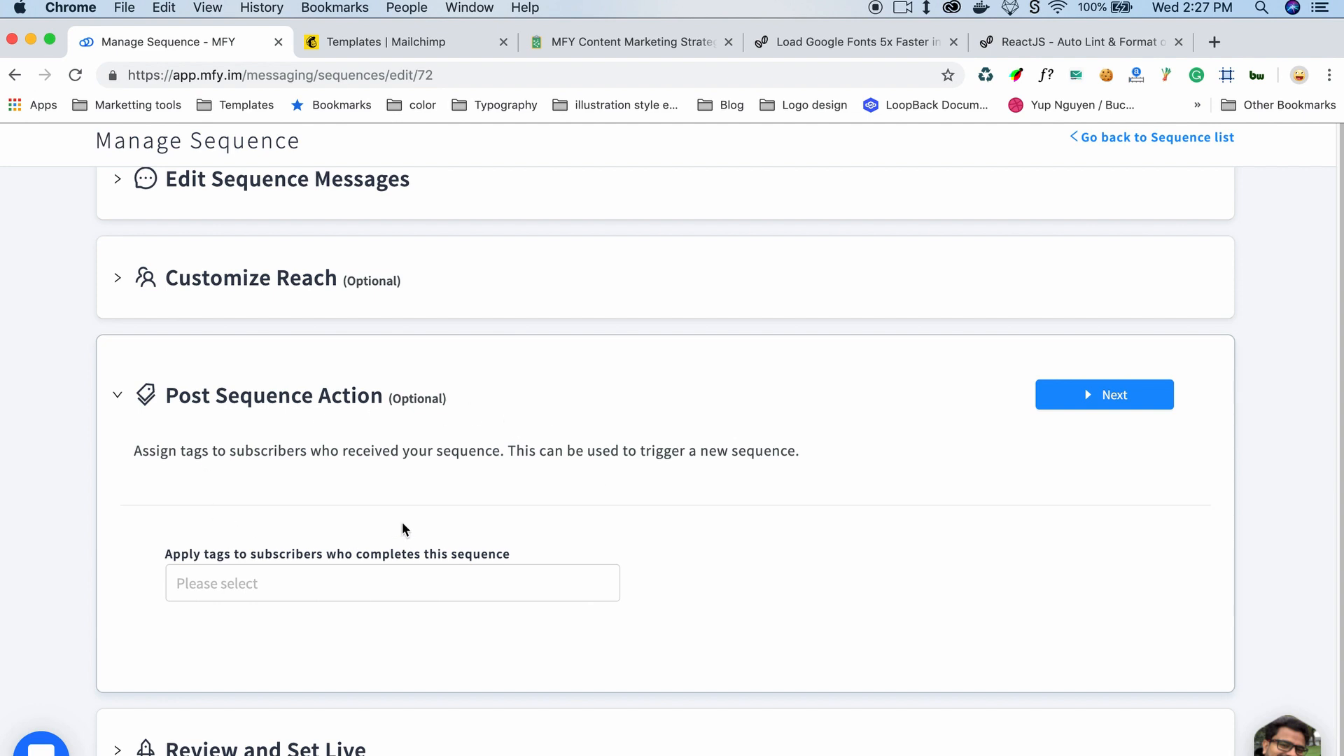
left_click(223, 592)
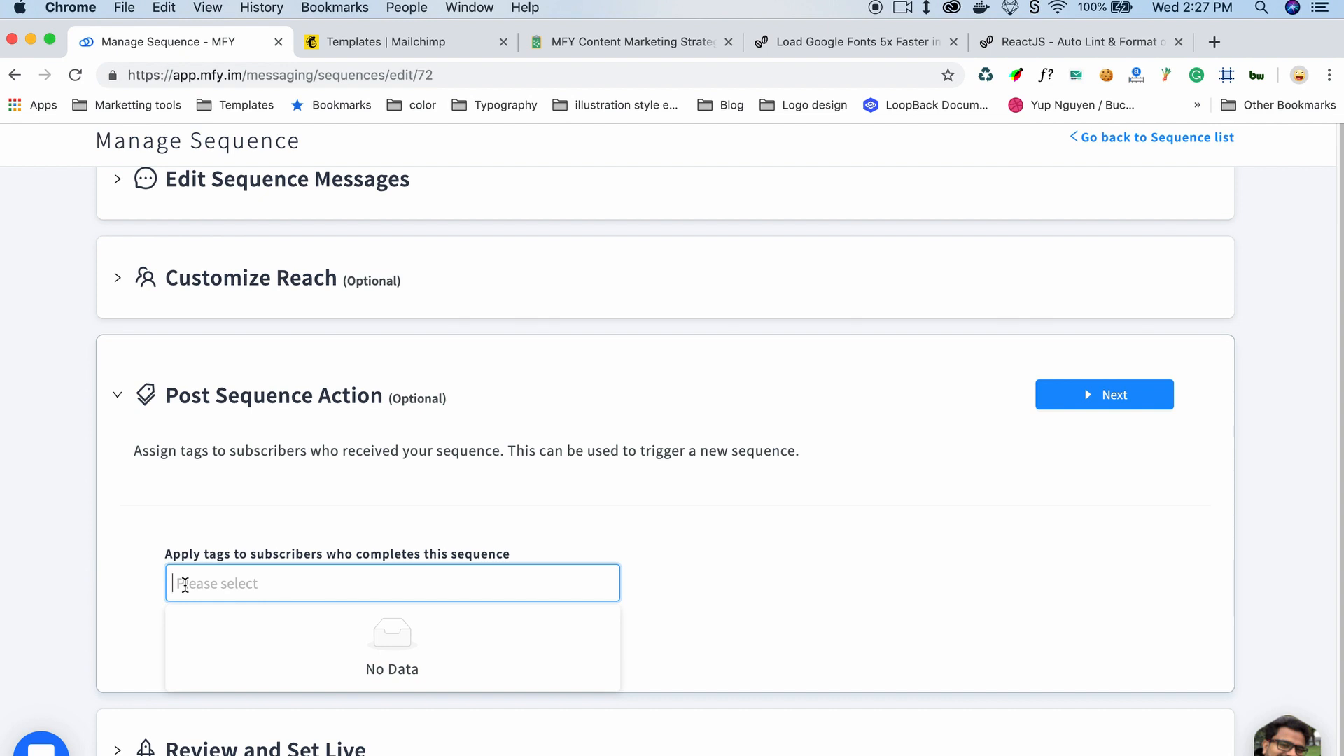
type("after sequr")
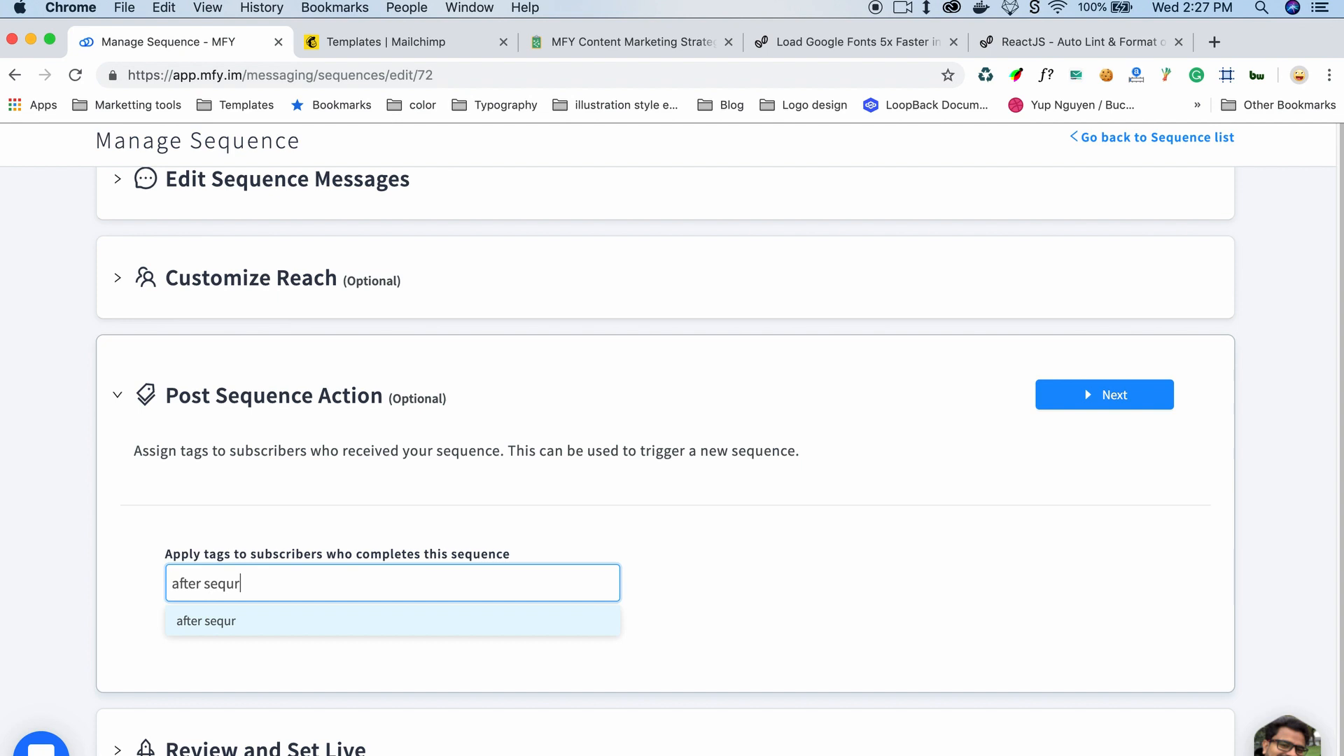
key("BackSpace")
type("ence")
key("Return")
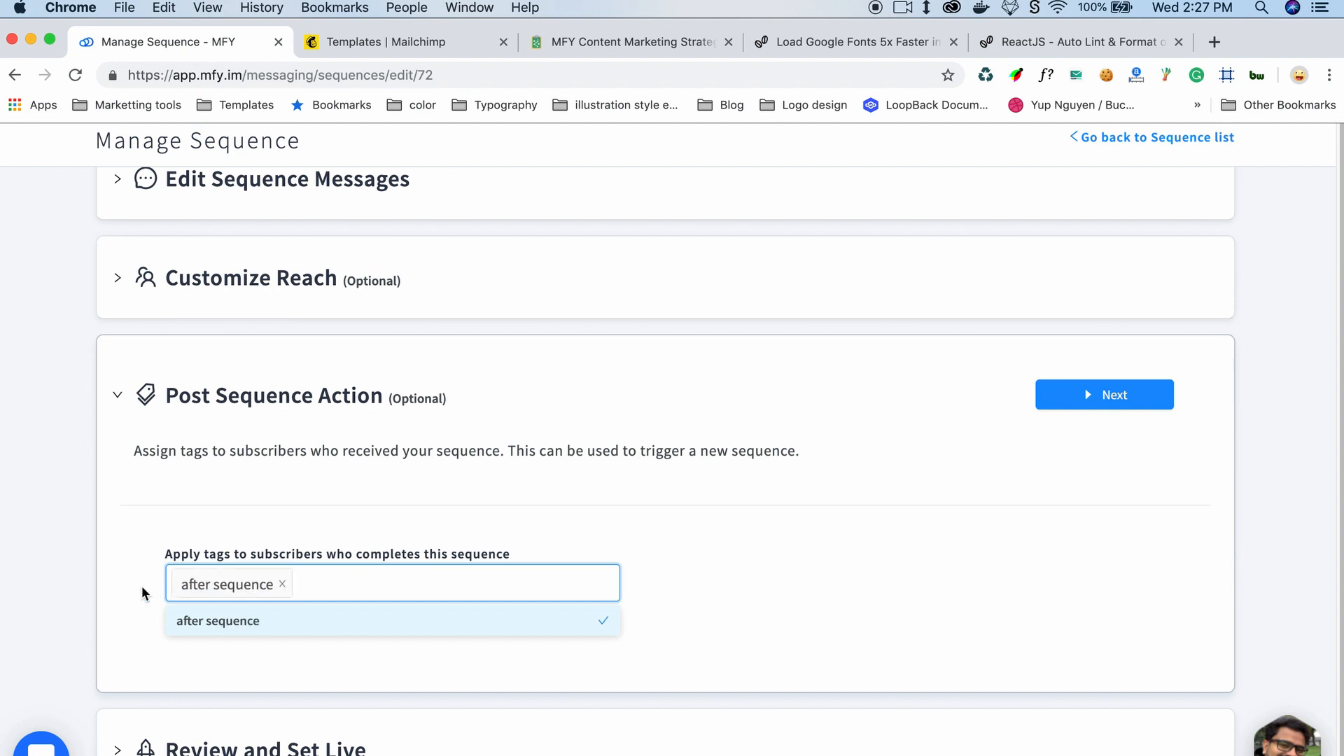
Step: Proceed to review and name the sequence "trial"
left_click(1095, 397)
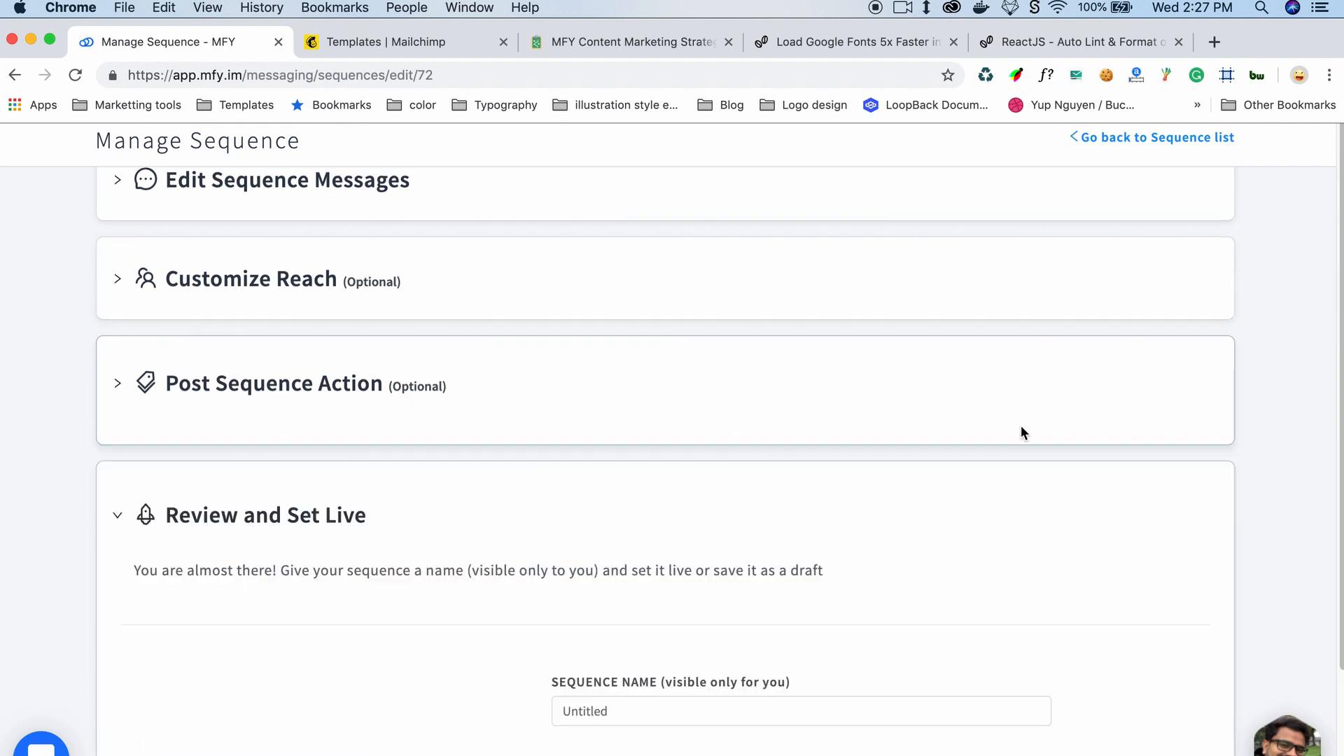
scroll(781, 545, "down", 3)
left_click_drag(618, 497, 488, 483)
type("tr")
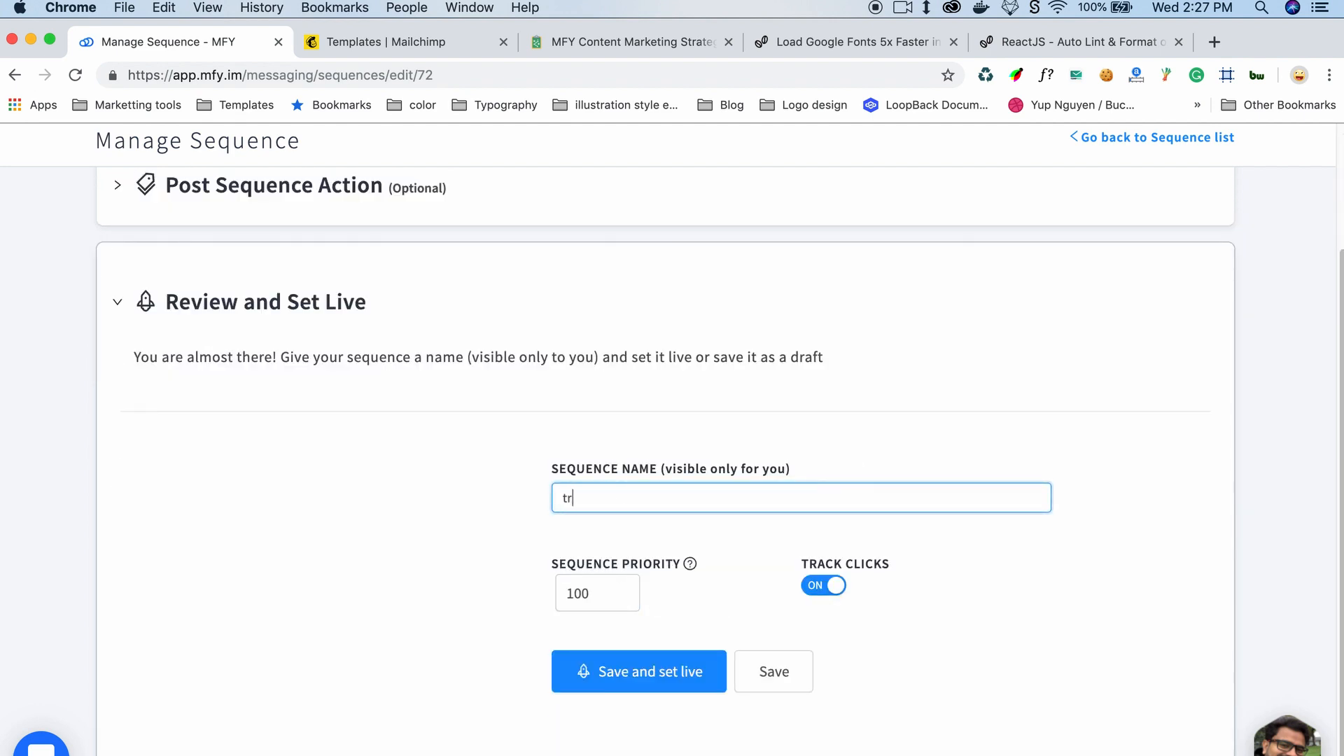
type("ial")
Step: Review the sequence priority, then save the sequence and set it live
left_click(732, 601)
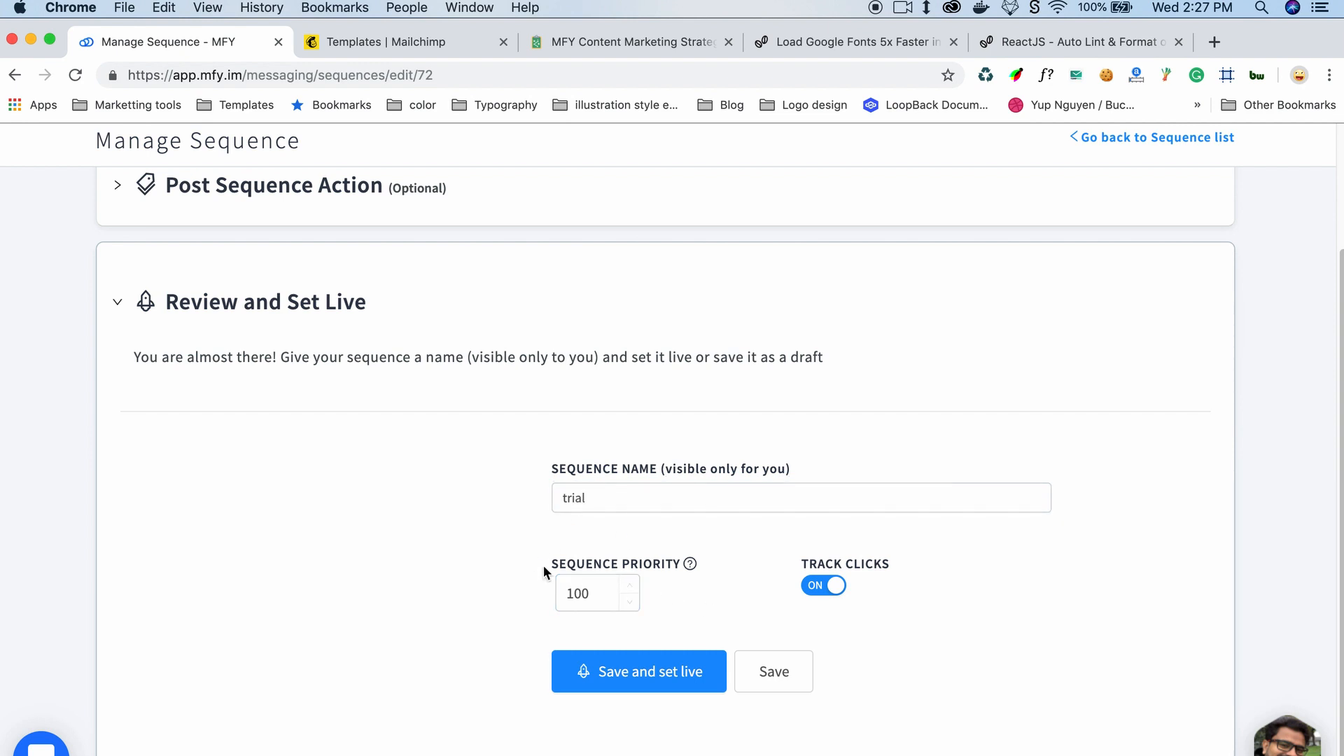
left_click_drag(544, 567, 644, 565)
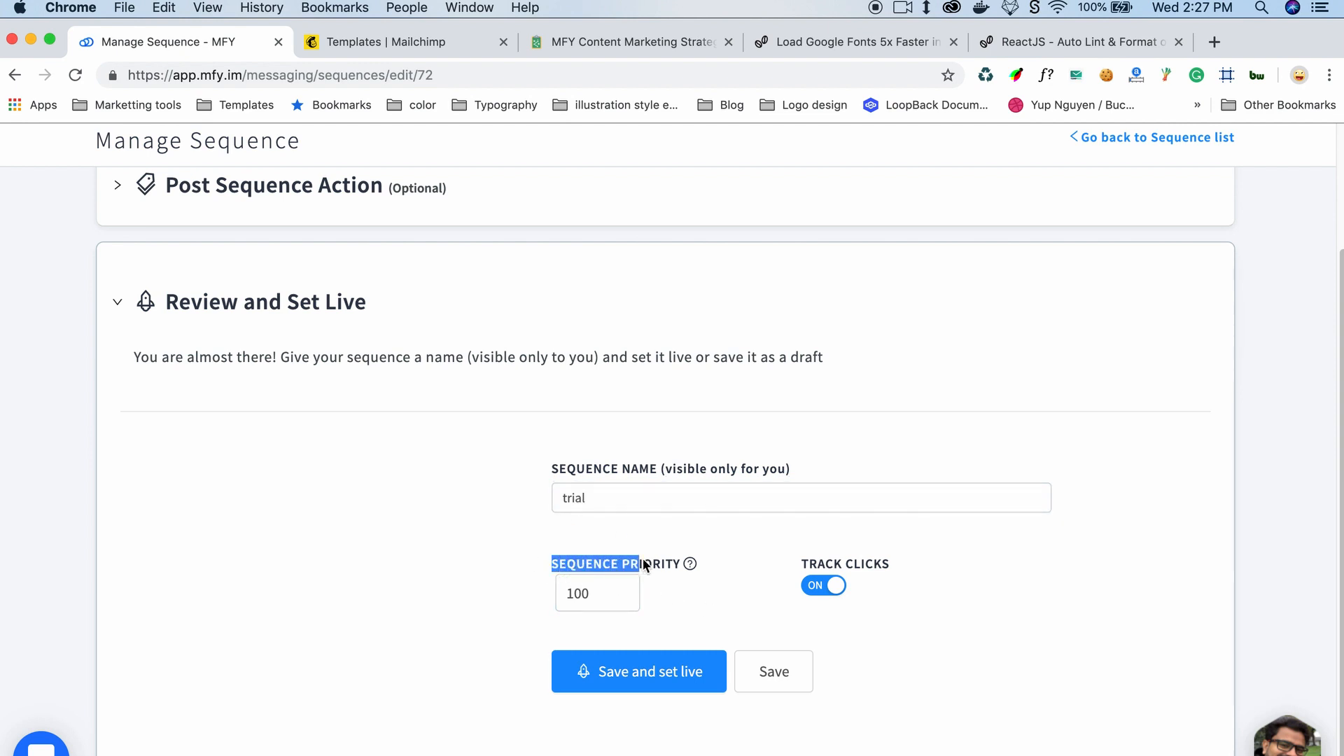
left_click(685, 589)
left_click(609, 593)
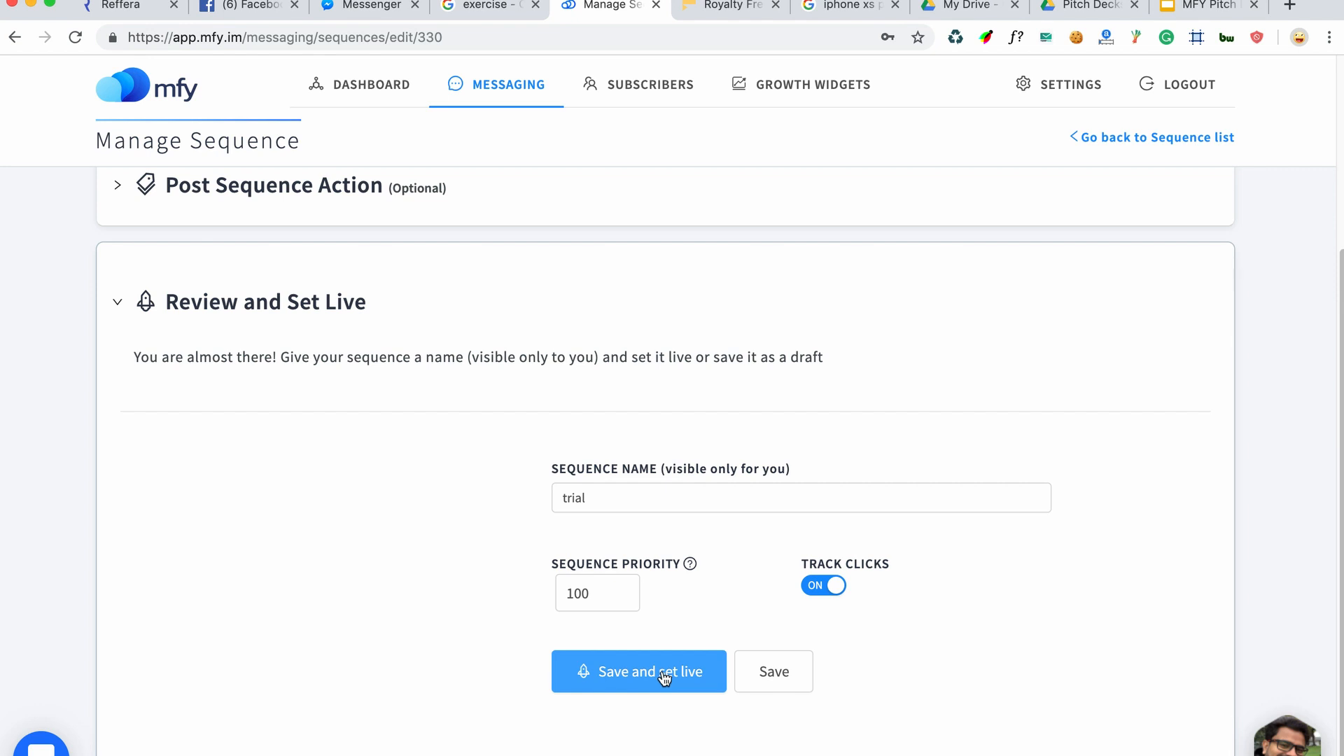
left_click(664, 677)
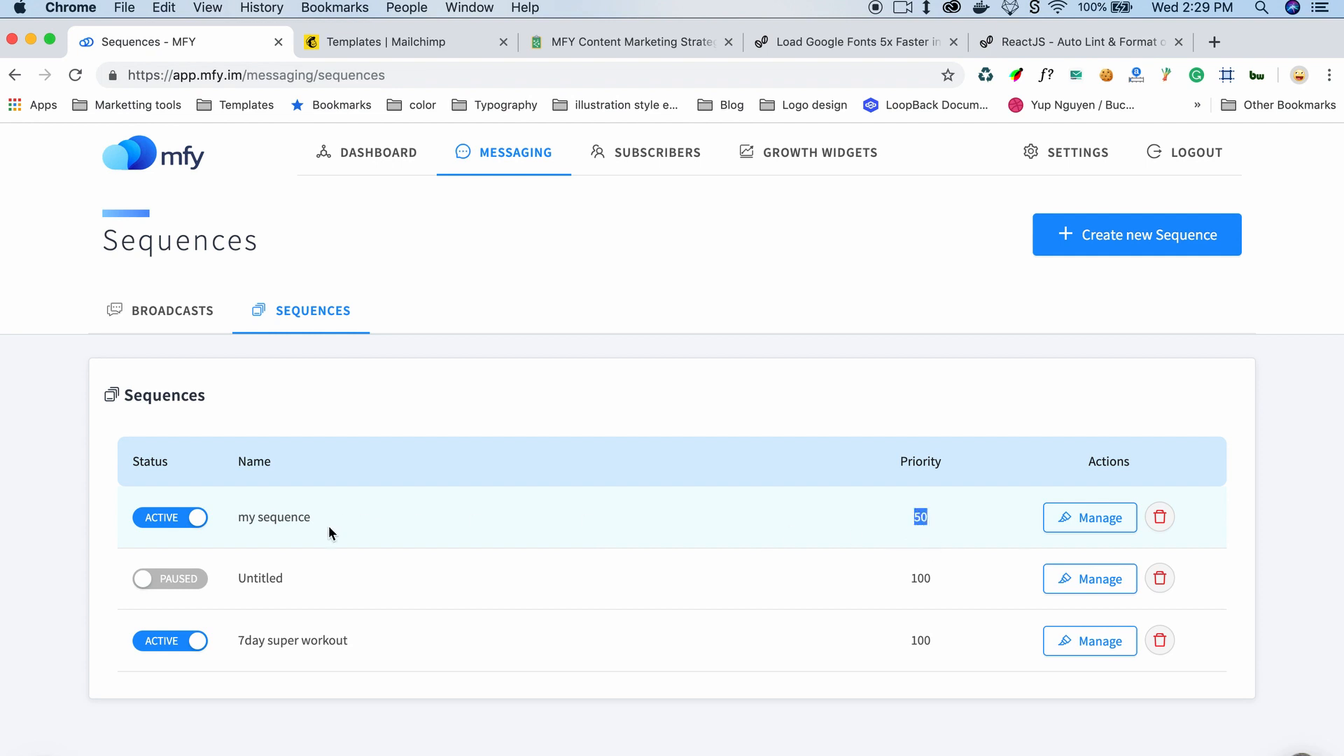
Step: Switch the status of my sequence off and back on in the sequences list
left_click(205, 522)
left_click(203, 521)
scroll(266, 547, "down", 2)
left_click(867, 474)
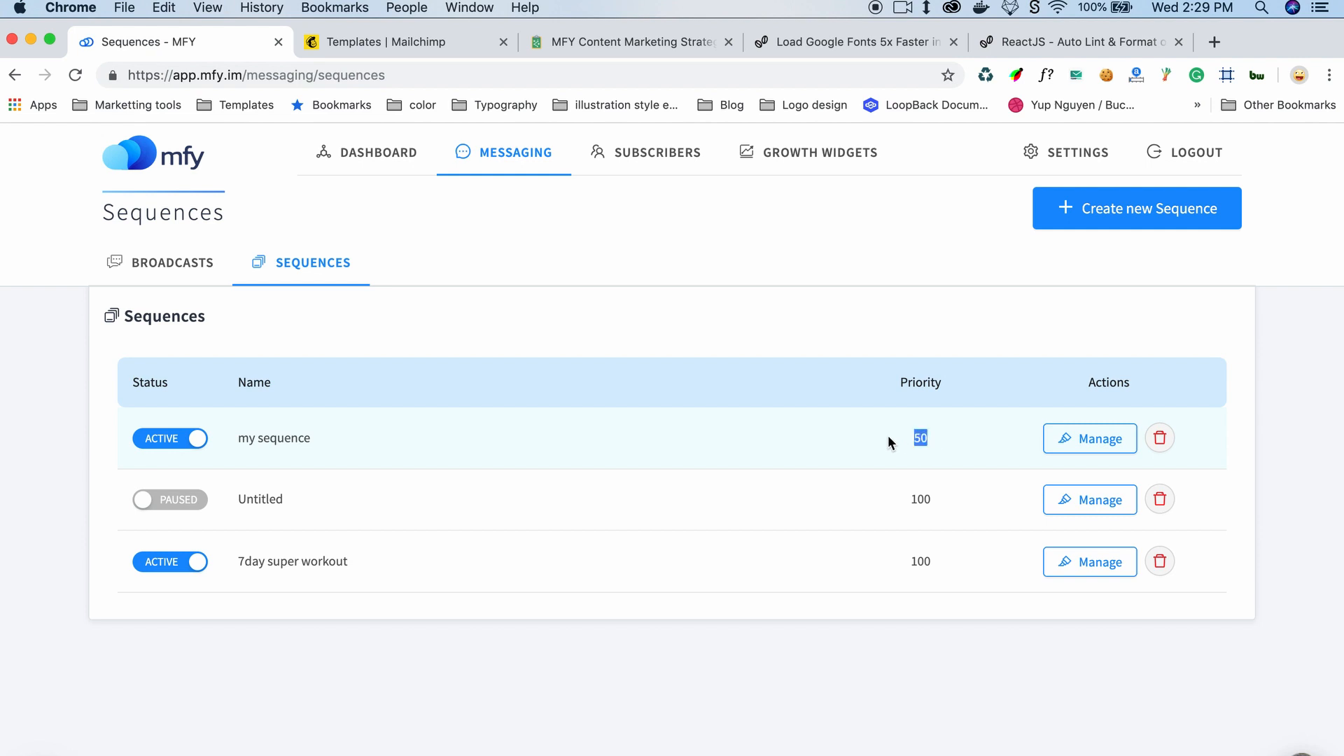
left_click_drag(936, 563, 907, 565)
left_click(915, 444)
Step: Activate the Untitled sequence and pause it again
left_click(173, 505)
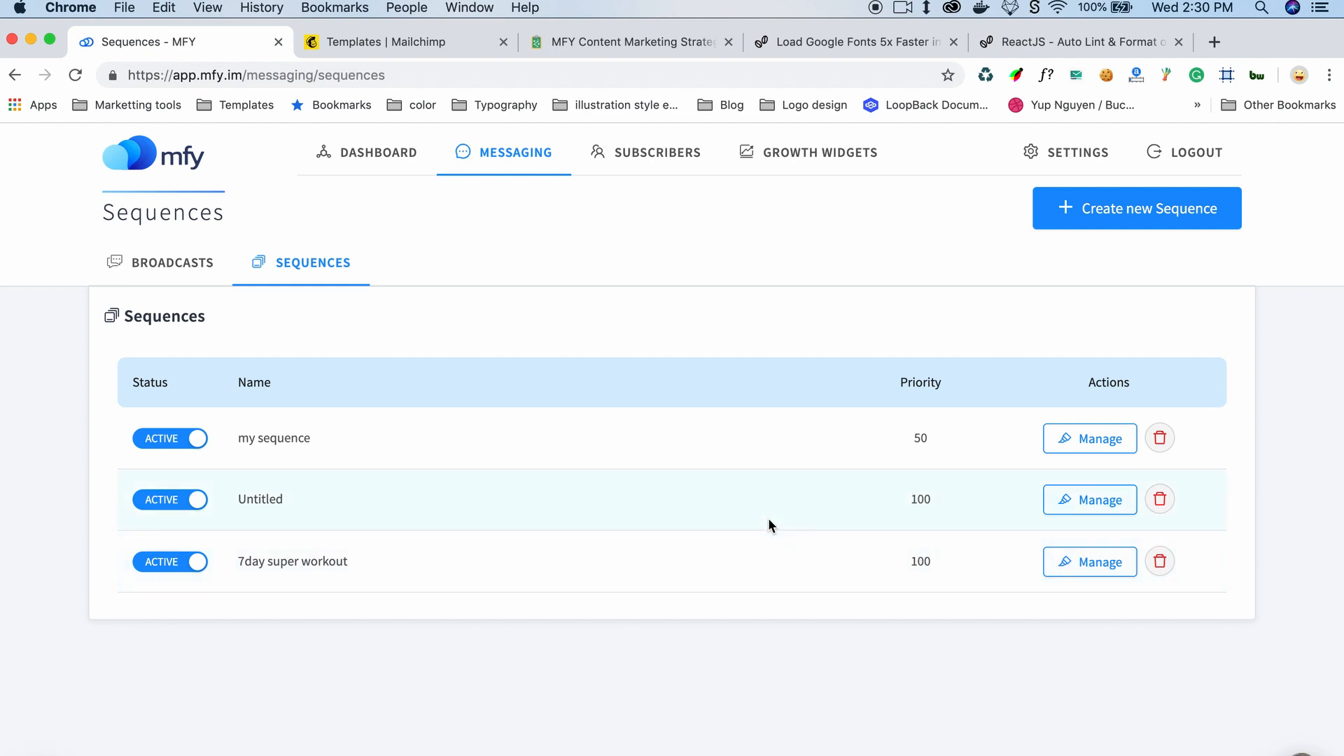
left_click(198, 506)
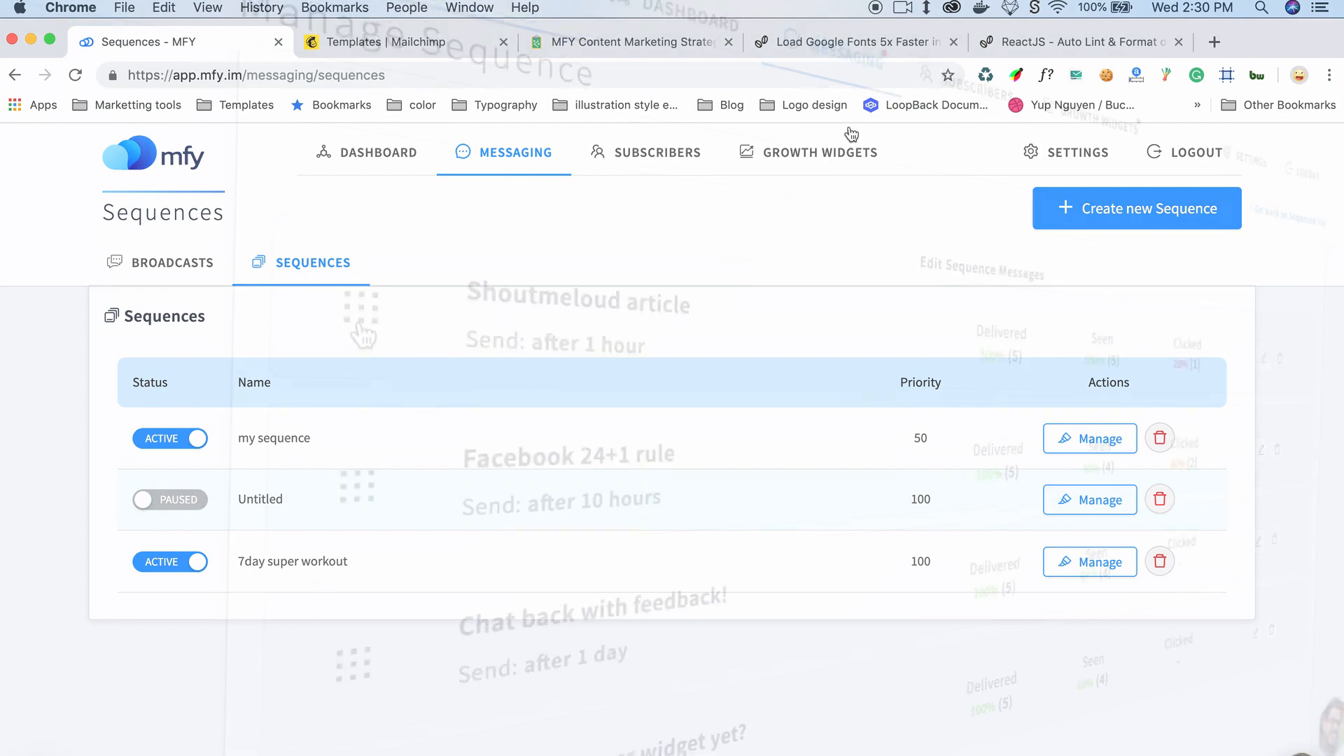
Step: Move the Shoutmeloud article message below Chat back with feedback! in the sequence
left_click_drag(348, 271, 347, 448)
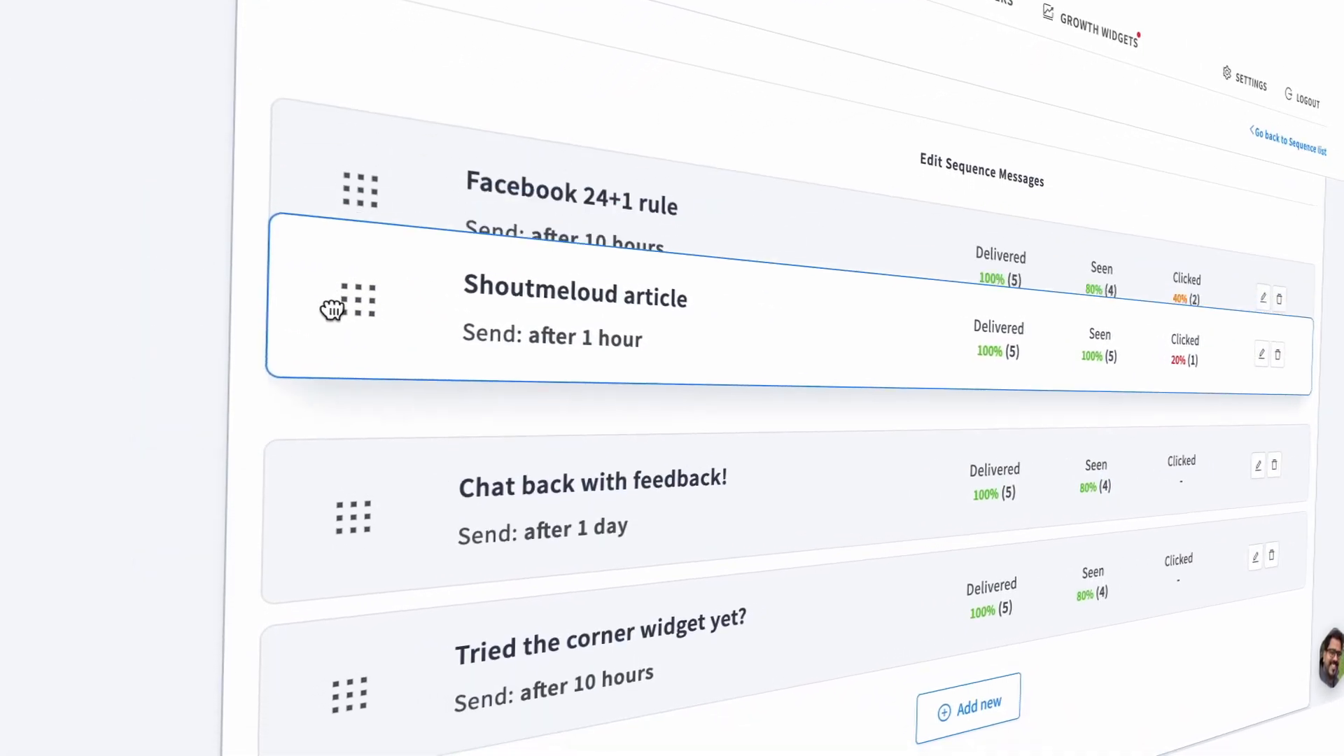
left_click_drag(332, 310, 325, 524)
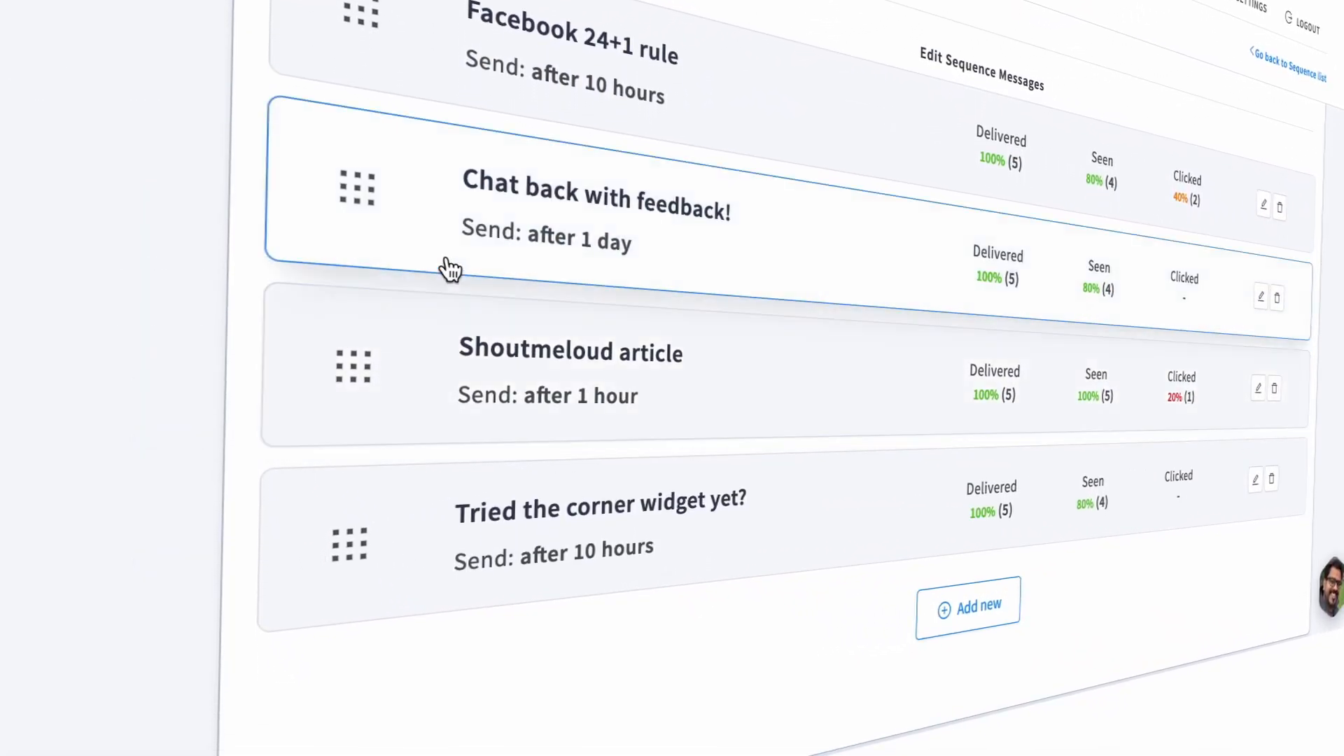